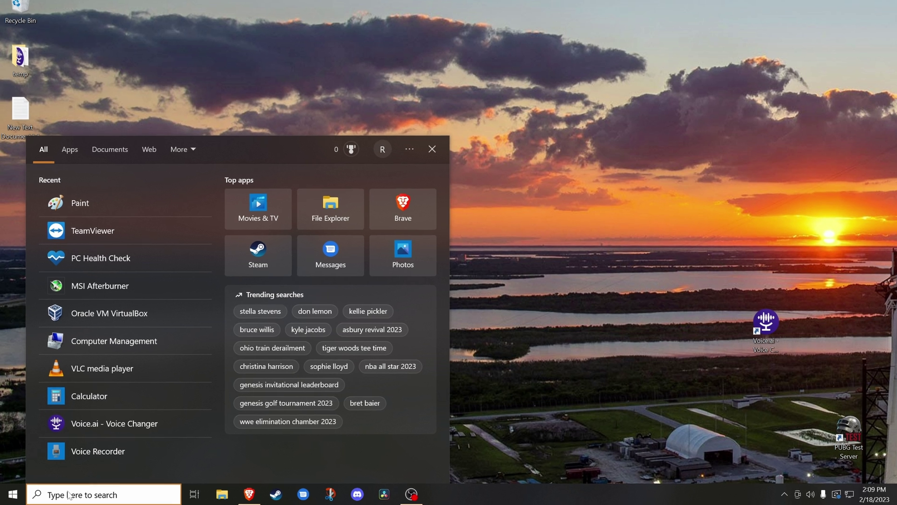
- Search 'pc health check' and scroll the Windows 11 page down to Check for compatibility
{"action": "type", "text": "pc health check"}
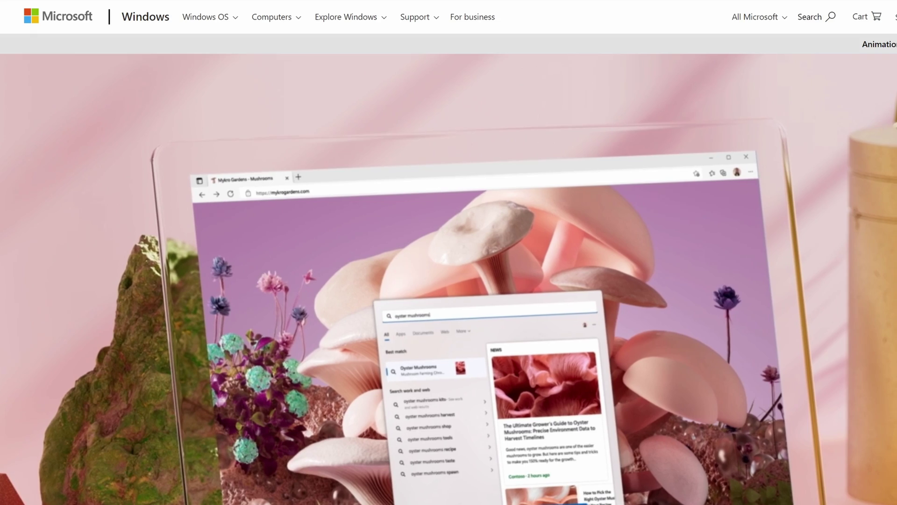
{"action": "scroll", "coordinate": [449, 253], "scroll_direction": "down", "scroll_amount": 15}
{"action": "scroll", "coordinate": [448, 252], "scroll_direction": "down", "scroll_amount": 20}
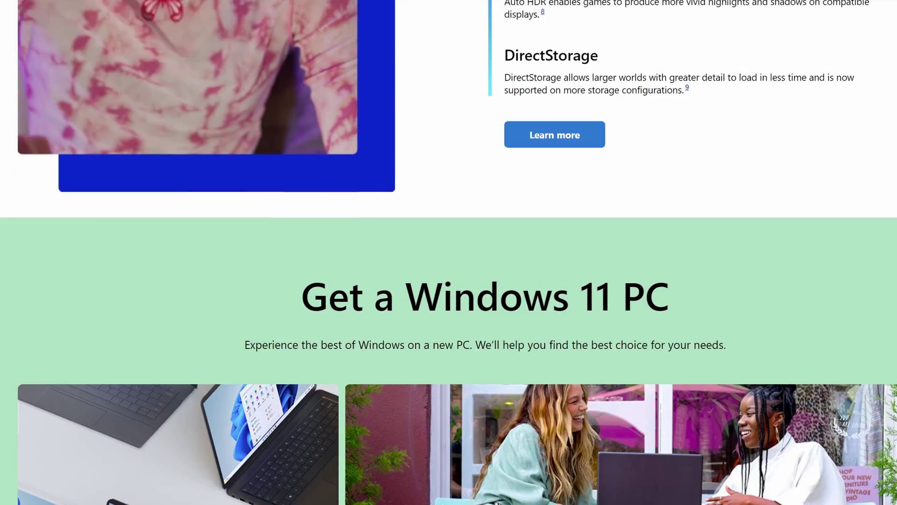
{"action": "scroll", "coordinate": [296, 256], "scroll_direction": "down", "scroll_amount": 2}
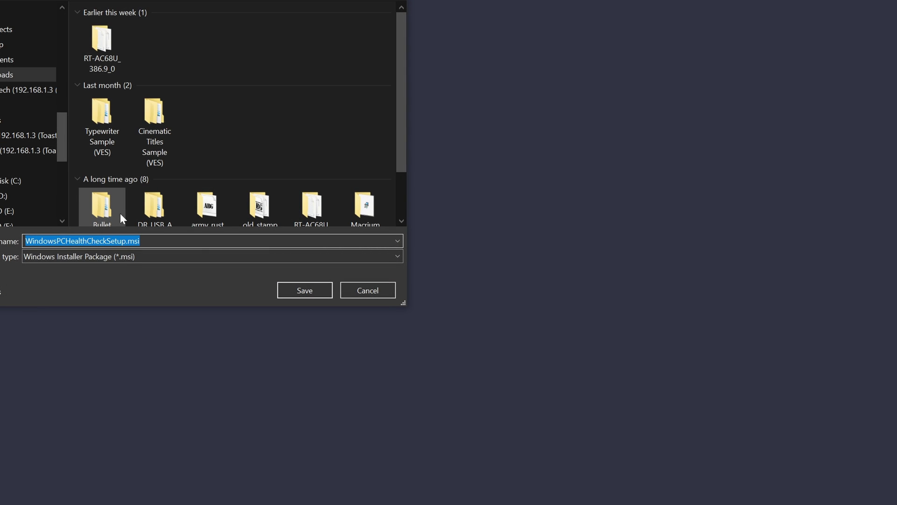
- Save WindowsPCHealthCheckSetup.msi, show it in its folder, and run it to install PC Health Check
{"action": "left_click", "coordinate": [300, 288]}
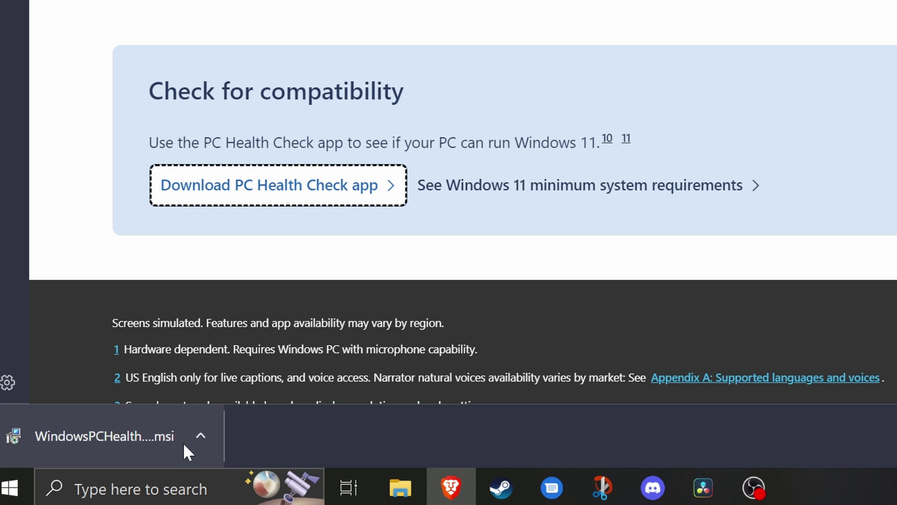
{"action": "left_click", "coordinate": [73, 498]}
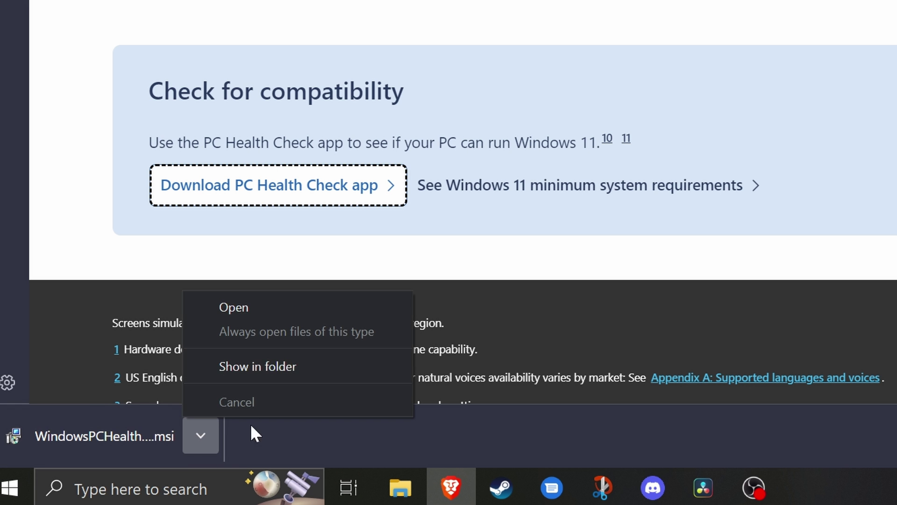
{"action": "left_click", "coordinate": [259, 368]}
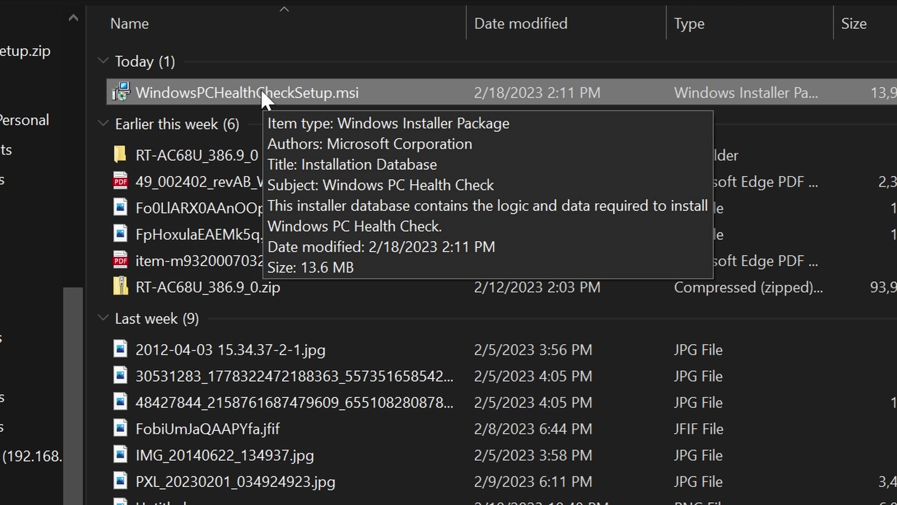
{"action": "double_click", "coordinate": [261, 92]}
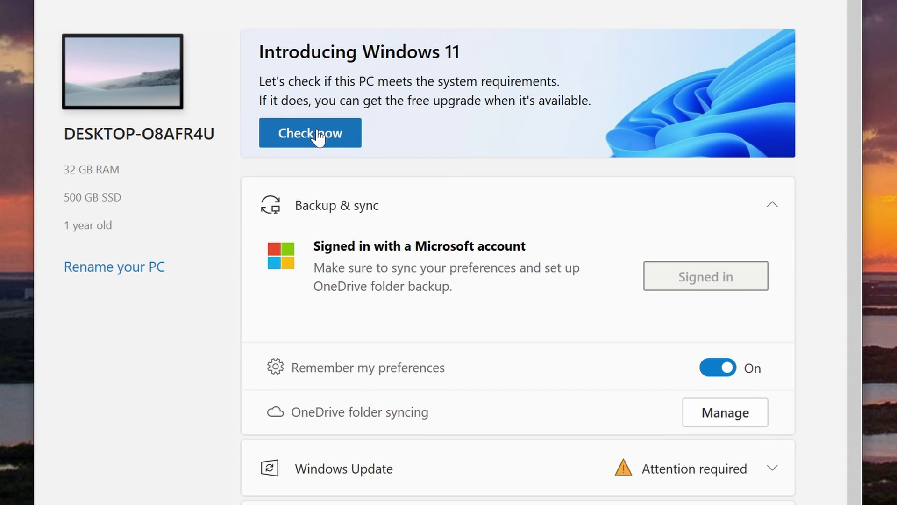
- Run Check now and scroll through all passed Windows 11 requirement results
{"action": "left_click", "coordinate": [319, 136]}
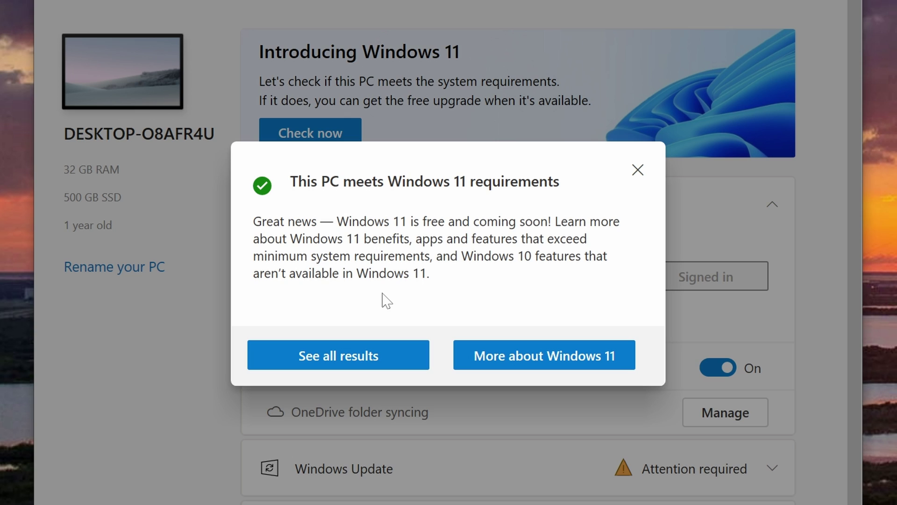
{"action": "left_click", "coordinate": [352, 362]}
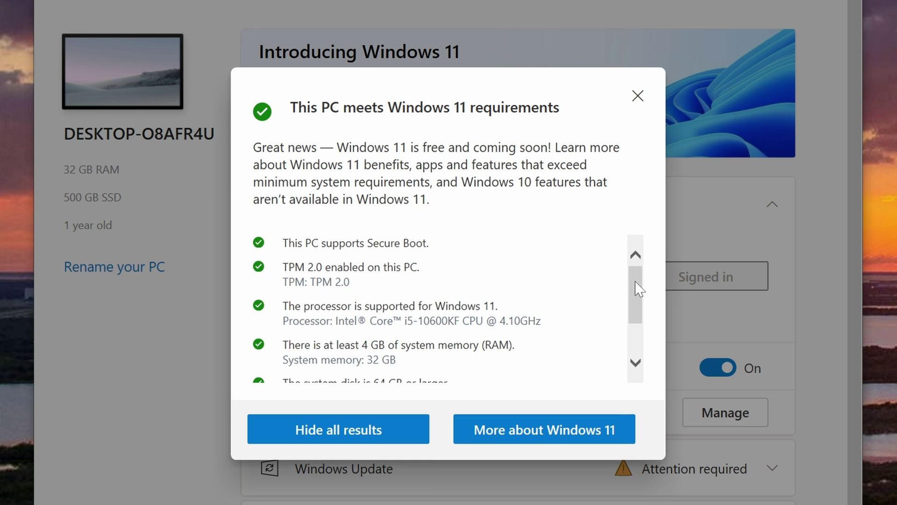
{"action": "mouse_move", "coordinate": [639, 289]}
{"action": "left_mouse_down"}
{"action": "mouse_move", "coordinate": [637, 344]}
{"action": "mouse_move", "coordinate": [629, 273]}
{"action": "left_mouse_up"}
- Scroll to Create Windows 11 Installation Media and expand the Before you begin prerequisites
{"action": "scroll", "coordinate": [340, 330], "scroll_direction": "down", "scroll_amount": 2}
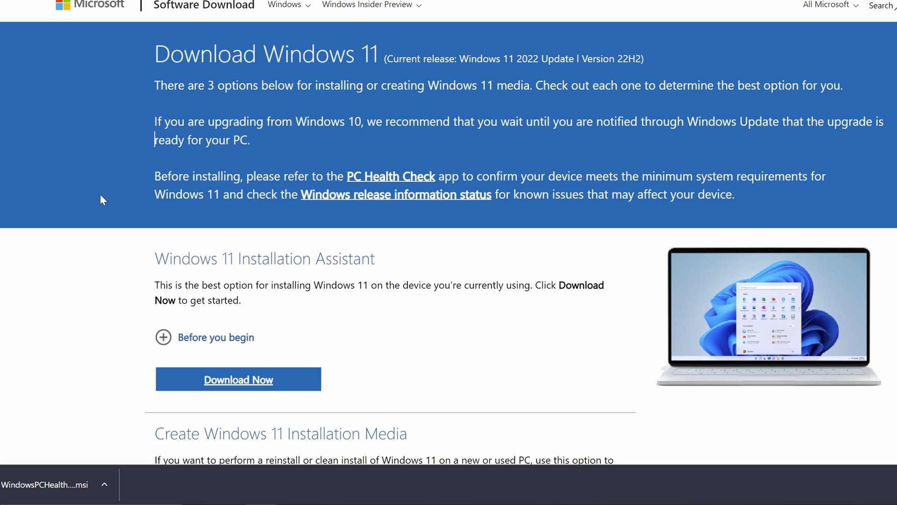
{"action": "scroll", "coordinate": [100, 194], "scroll_direction": "down", "scroll_amount": 6}
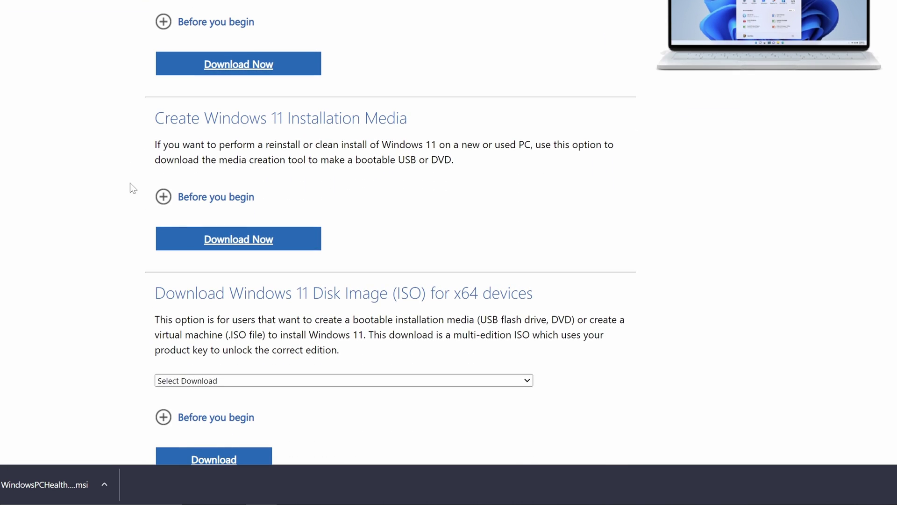
{"action": "scroll", "coordinate": [130, 184], "scroll_direction": "down", "scroll_amount": 1}
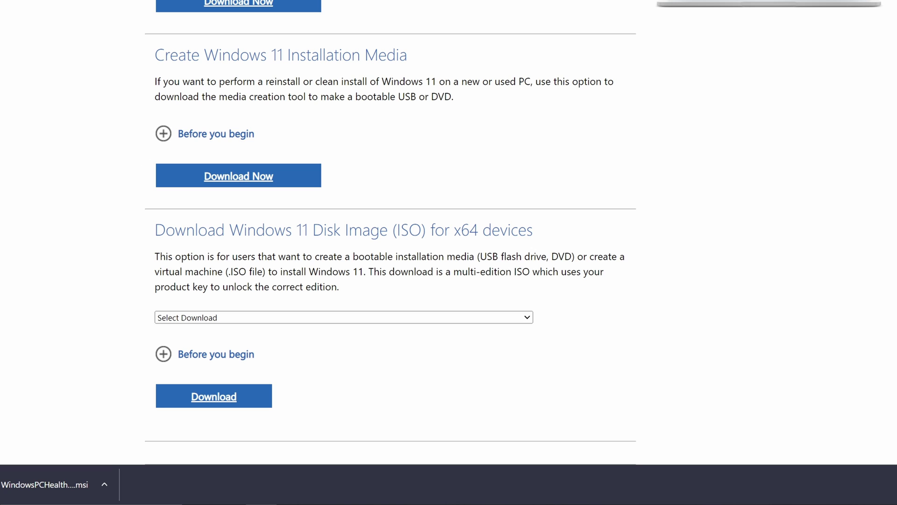
{"action": "left_click", "coordinate": [163, 134]}
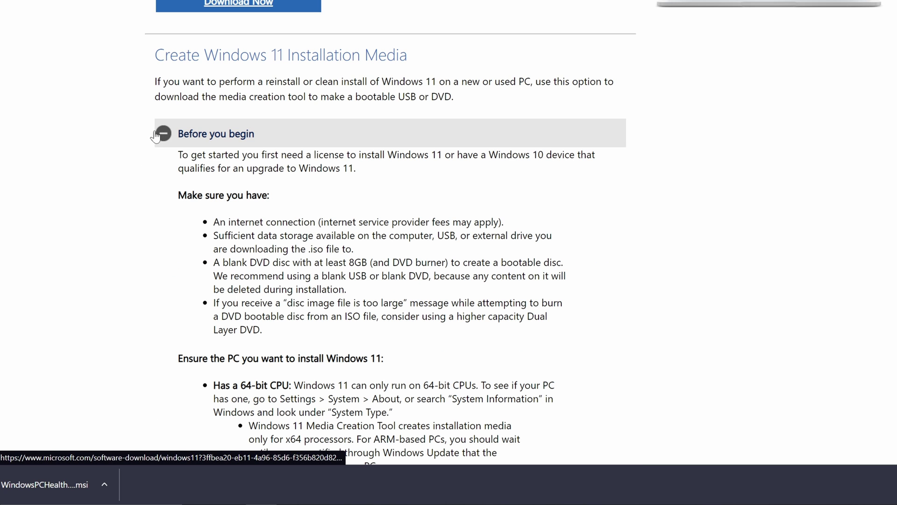
- Download mediacreationtool.exe with Download Now and open its download options
{"action": "scroll", "coordinate": [108, 158], "scroll_direction": "down", "scroll_amount": 3}
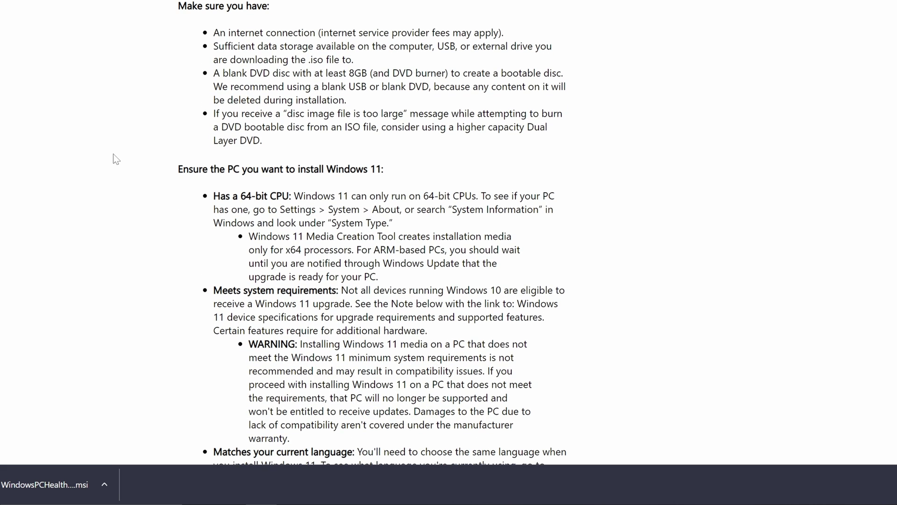
{"action": "scroll", "coordinate": [113, 153], "scroll_direction": "down", "scroll_amount": 2}
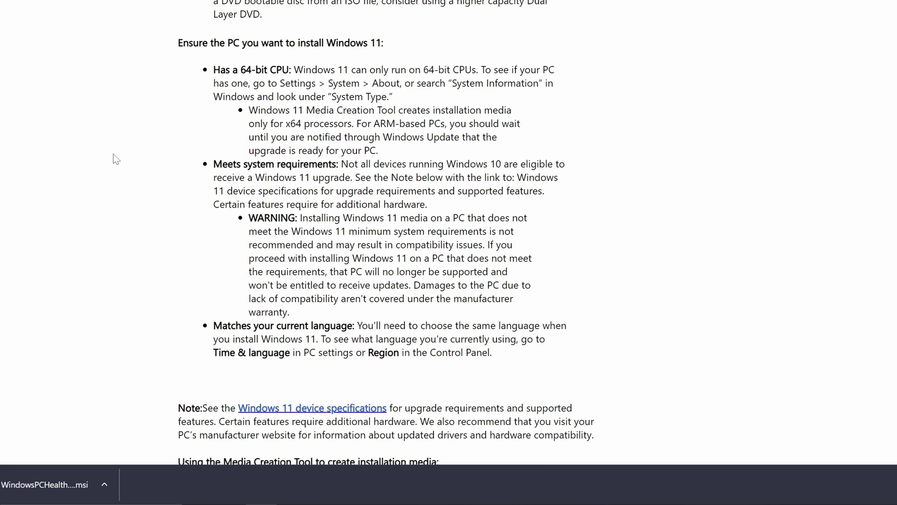
{"action": "scroll", "coordinate": [113, 153], "scroll_direction": "down", "scroll_amount": 10}
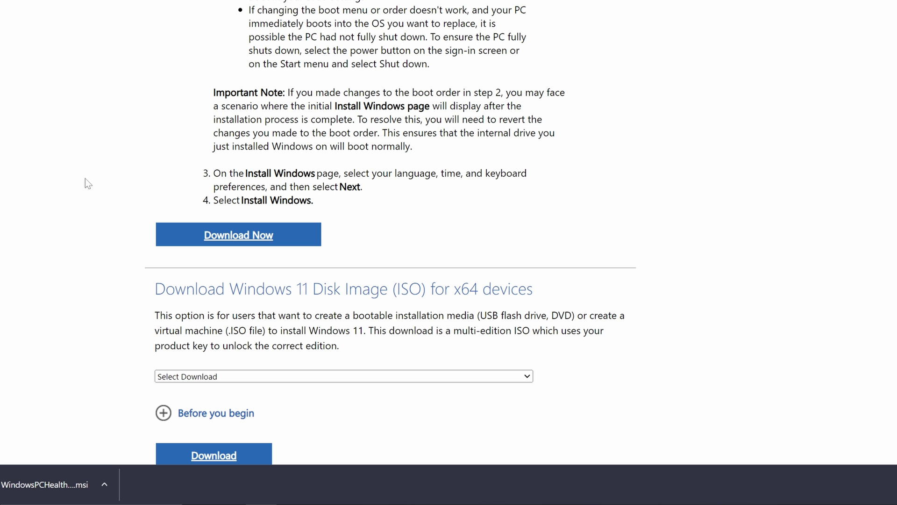
{"action": "left_click", "coordinate": [242, 239]}
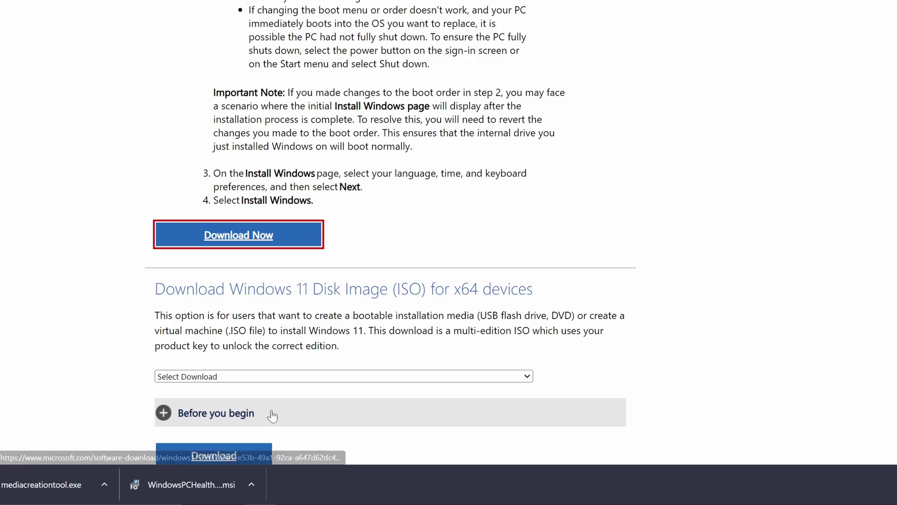
{"action": "left_click", "coordinate": [107, 484]}
- Launch mediacreationtool.exe from Downloads and accept the license terms
{"action": "left_click", "coordinate": [148, 441]}
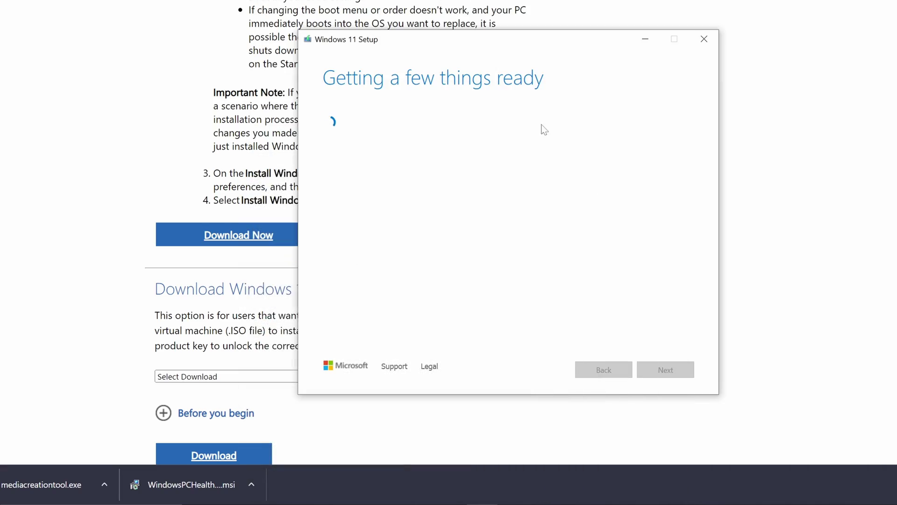
{"action": "scroll", "coordinate": [691, 154], "scroll_direction": "down", "scroll_amount": 2}
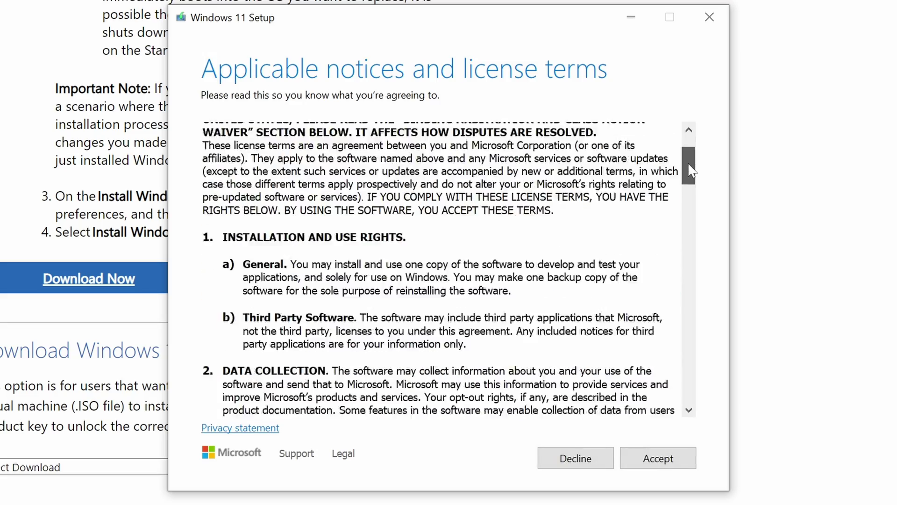
{"action": "left_click_drag", "start_coordinate": [691, 170], "coordinate": [689, 390]}
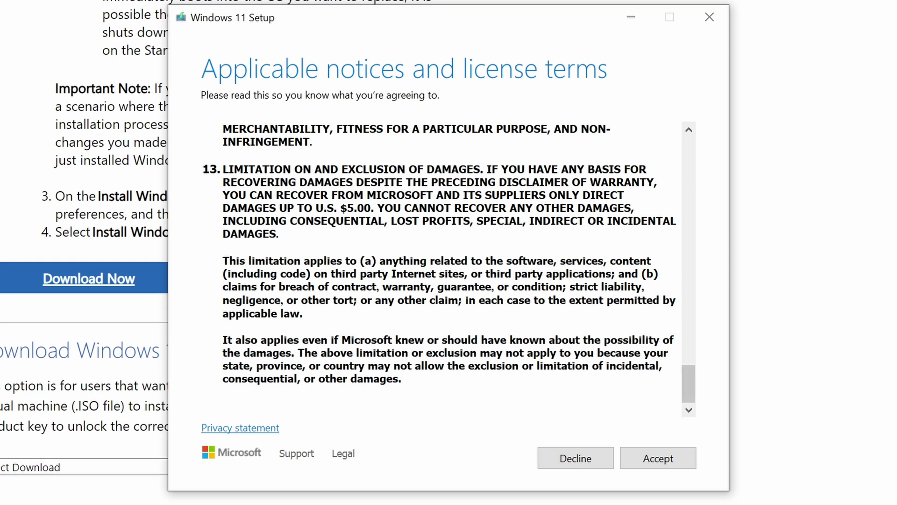
{"action": "left_click", "coordinate": [670, 465]}
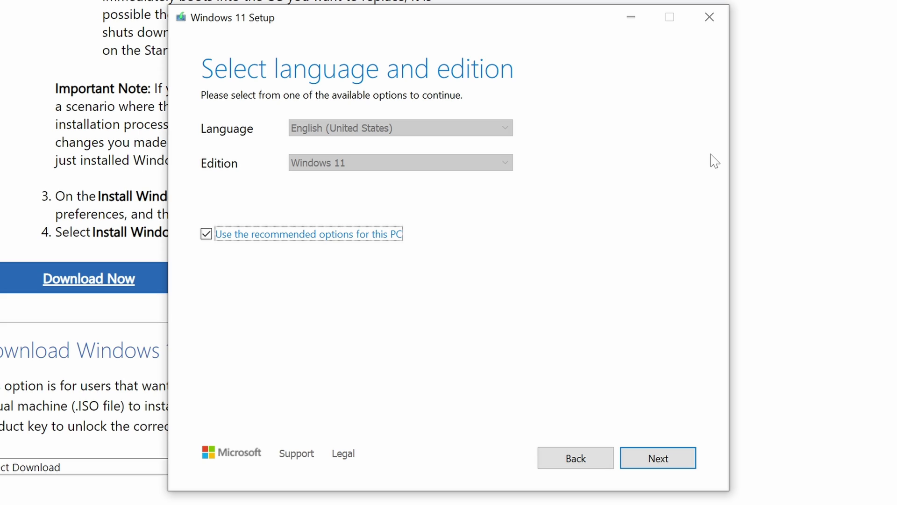
- Keep English (United States) and Windows 11 using the recommended options for this PC
{"action": "left_click", "coordinate": [378, 241]}
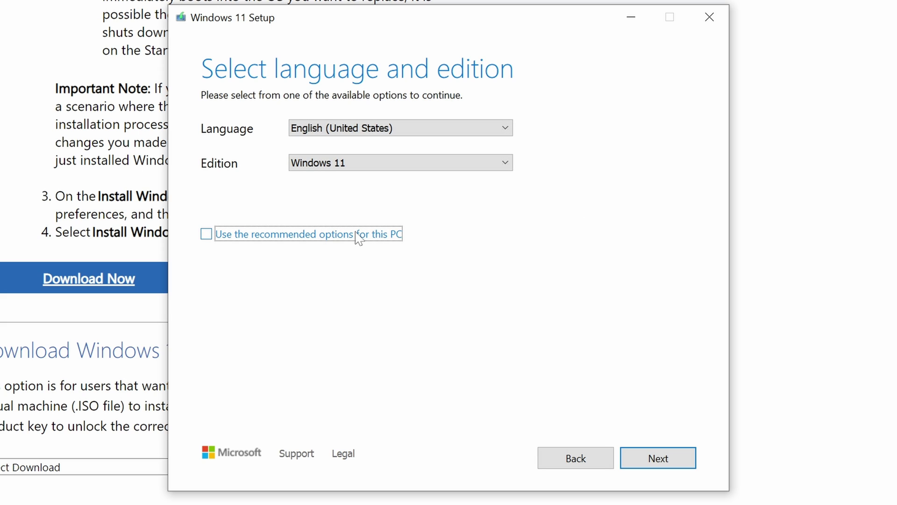
{"action": "left_click", "coordinate": [206, 235]}
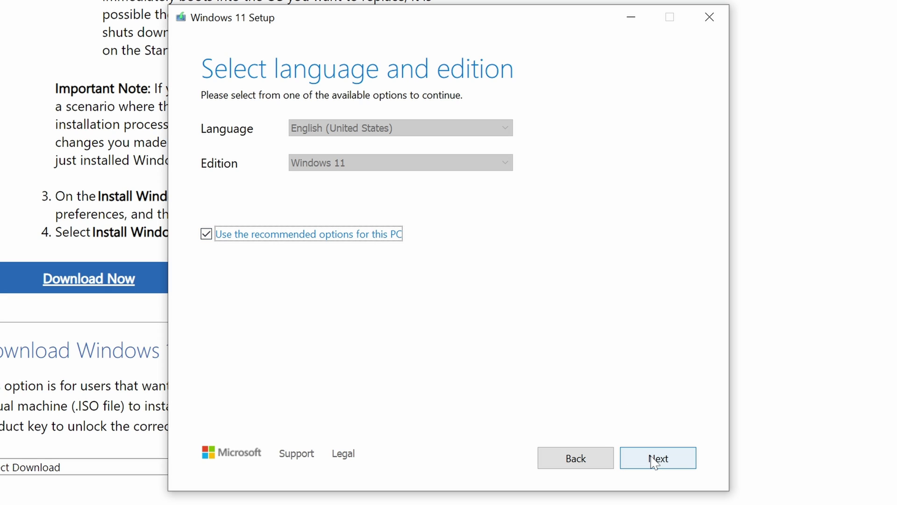
{"action": "left_click", "coordinate": [328, 235]}
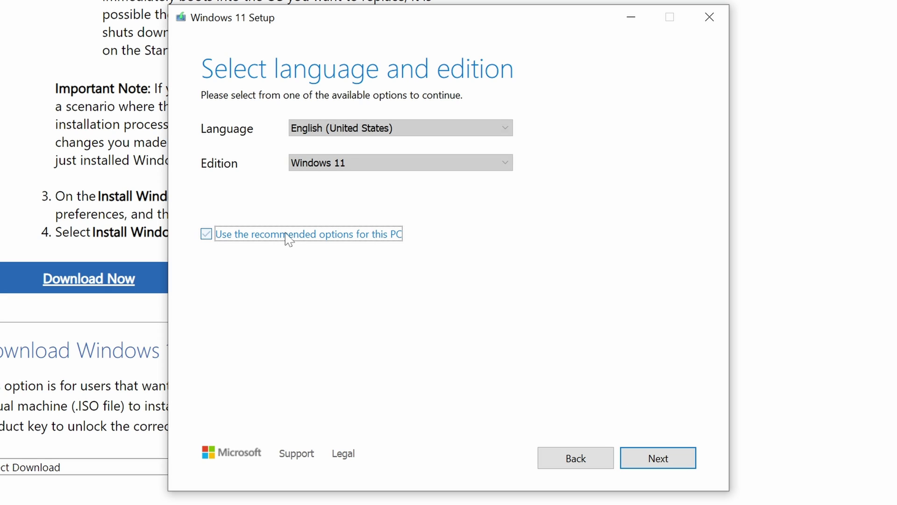
{"action": "left_click", "coordinate": [377, 128]}
{"action": "left_click", "coordinate": [376, 142]}
{"action": "left_click", "coordinate": [375, 163]}
{"action": "left_click", "coordinate": [380, 169]}
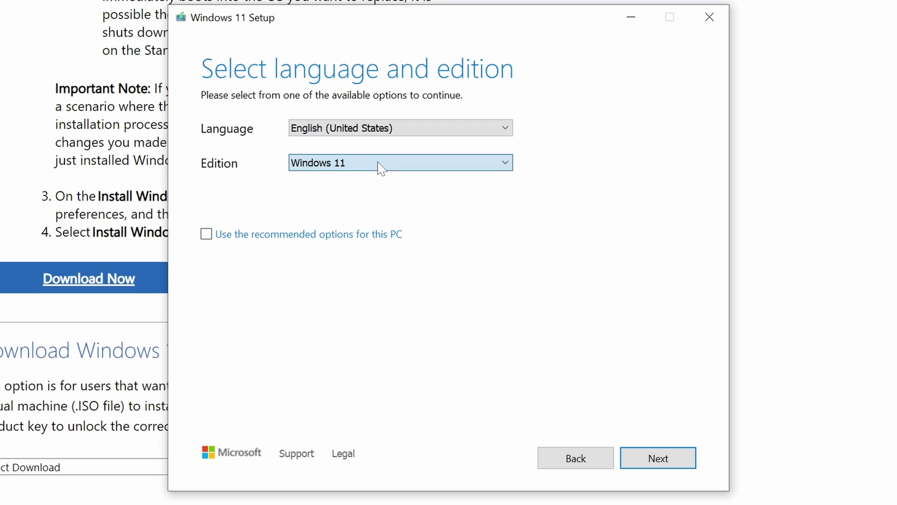
{"action": "left_click", "coordinate": [221, 236]}
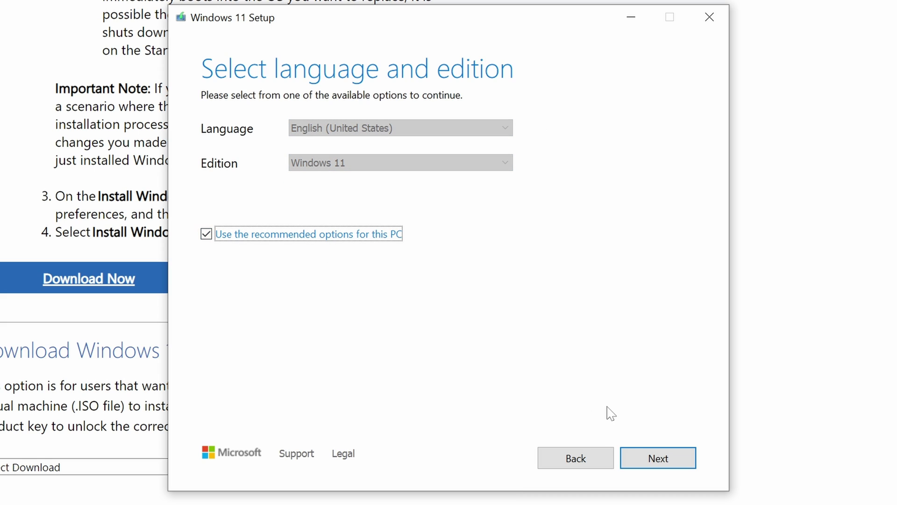
{"action": "left_click", "coordinate": [658, 461]}
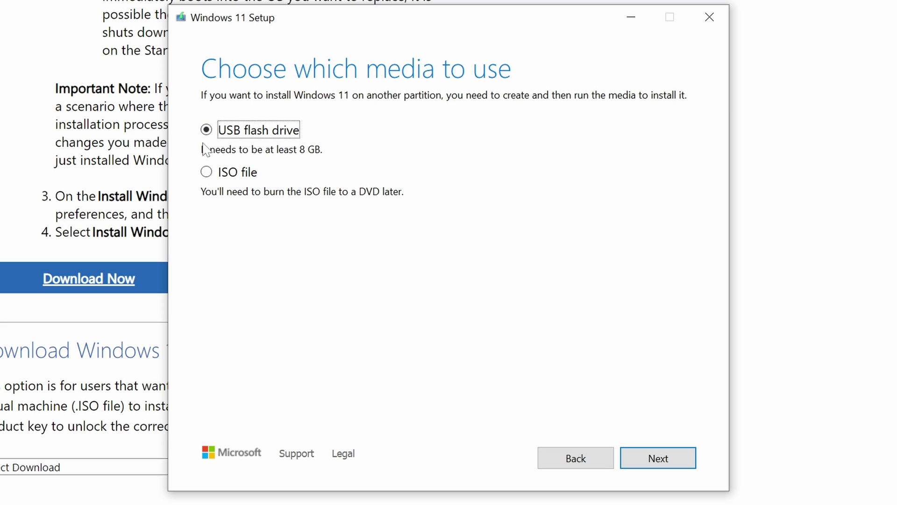
- Choose USB flash drive, select ESD-USB (I:) after refreshing the list, and start creating media
{"action": "left_click", "coordinate": [653, 463]}
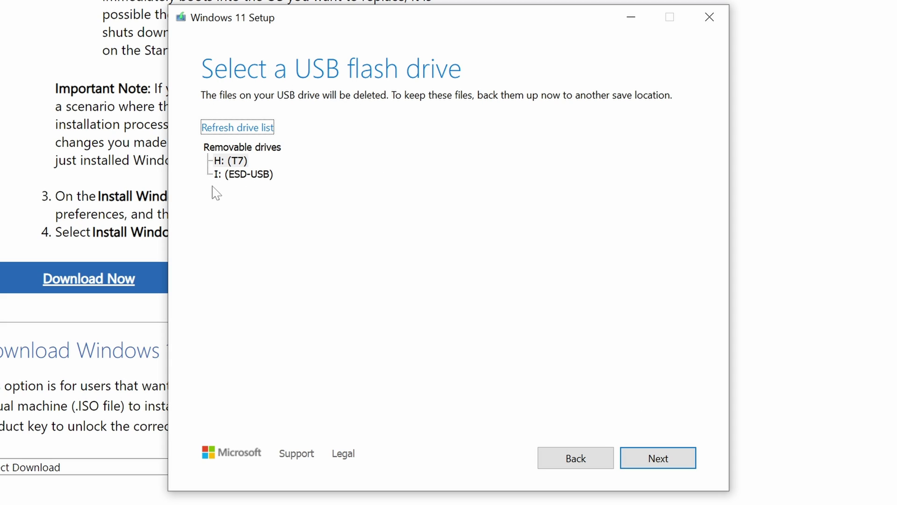
{"action": "left_click", "coordinate": [257, 176]}
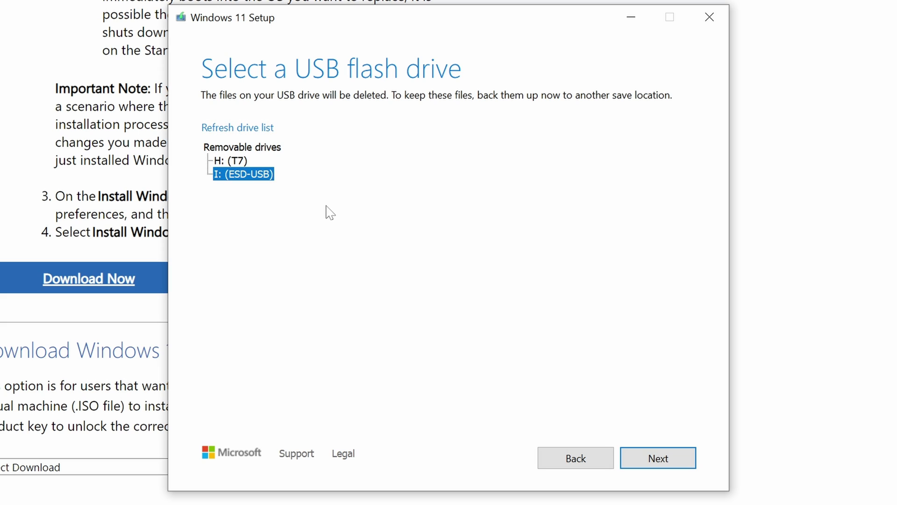
{"action": "left_click", "coordinate": [267, 133]}
{"action": "left_click", "coordinate": [233, 176]}
{"action": "left_click", "coordinate": [654, 457]}
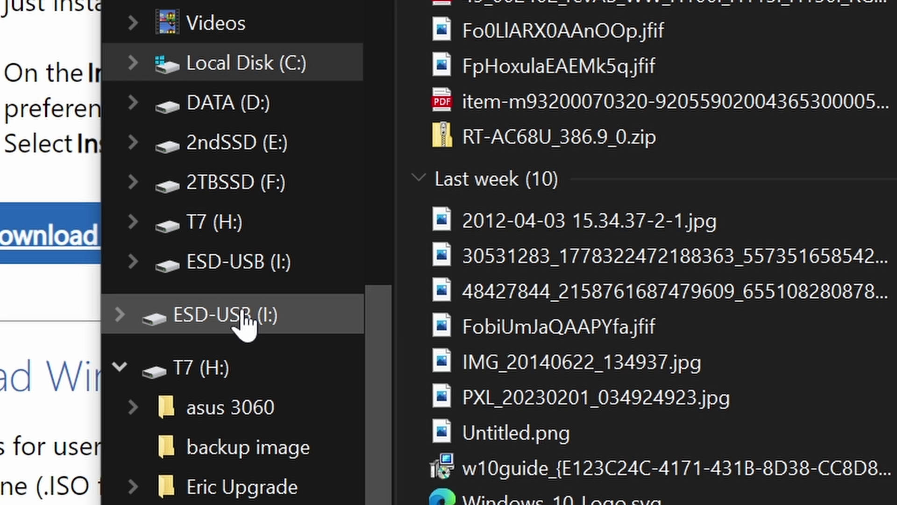
- Eject the ESD-USB (I:) drive from the File Explorer navigation pane
{"action": "right_click", "coordinate": [244, 322]}
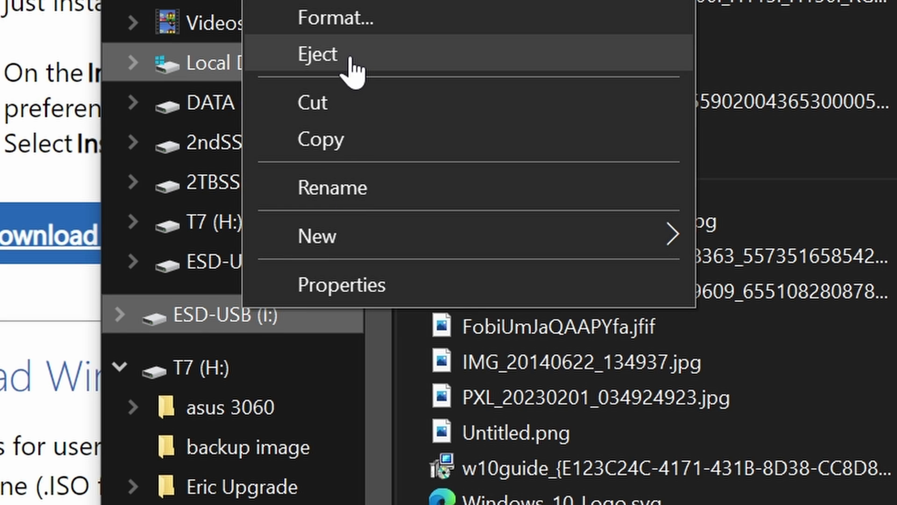
{"action": "left_click", "coordinate": [351, 61]}
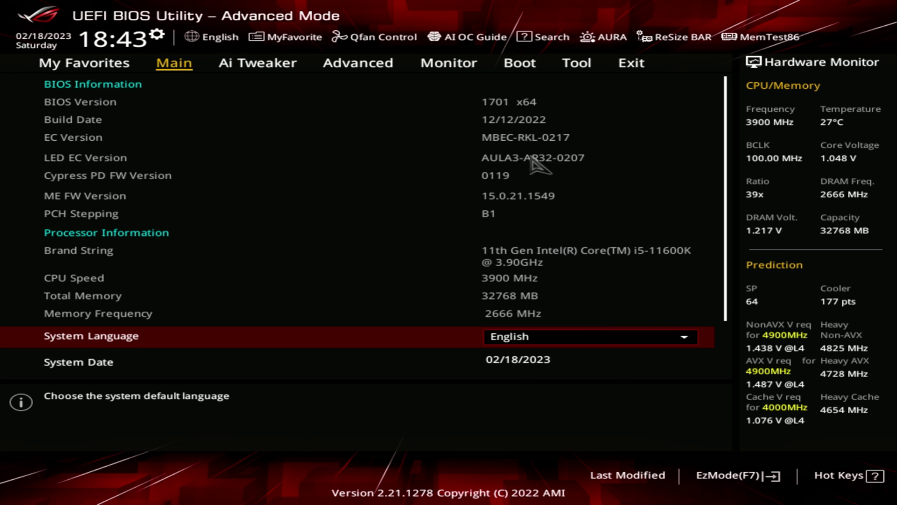
- Set Boot Option #1 to UEFI: SanDisk, keep Windows Boot Manager second, then save and reset
{"action": "left_click", "coordinate": [524, 70]}
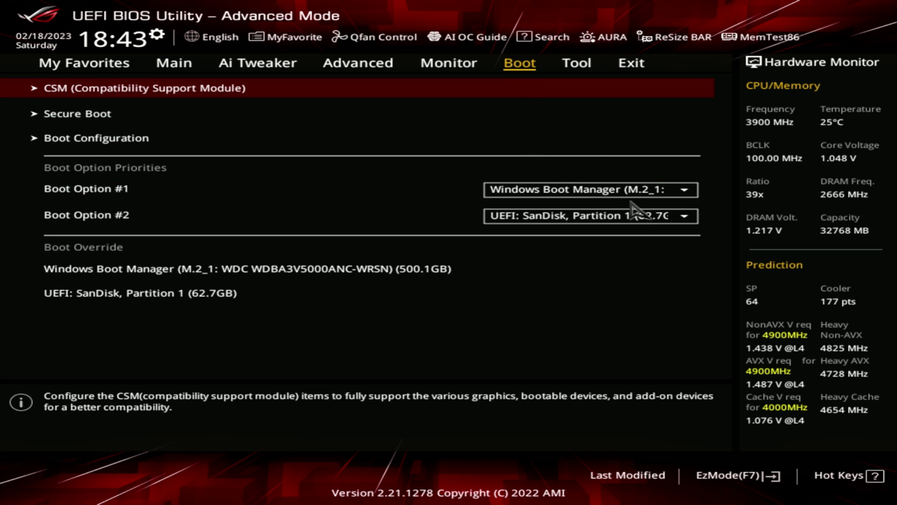
{"action": "left_click", "coordinate": [640, 188]}
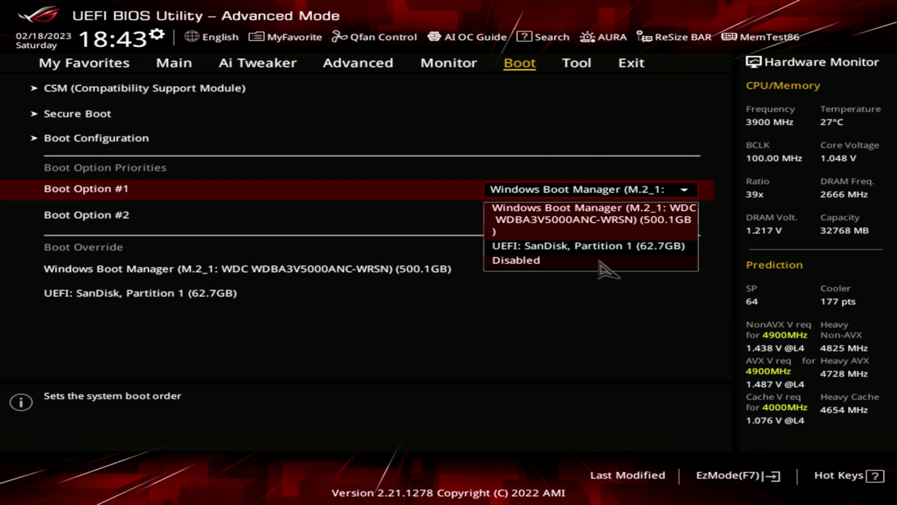
{"action": "left_click", "coordinate": [611, 247]}
{"action": "left_click", "coordinate": [607, 218]}
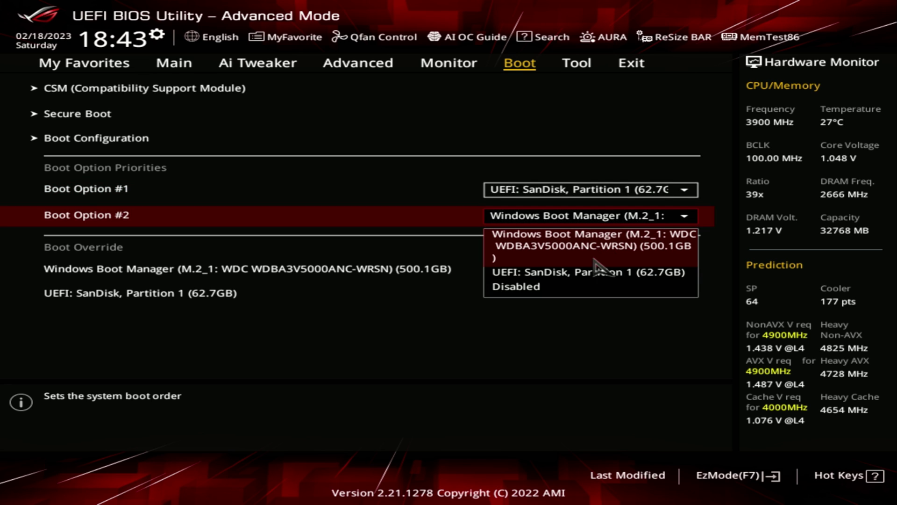
{"action": "left_click", "coordinate": [607, 246]}
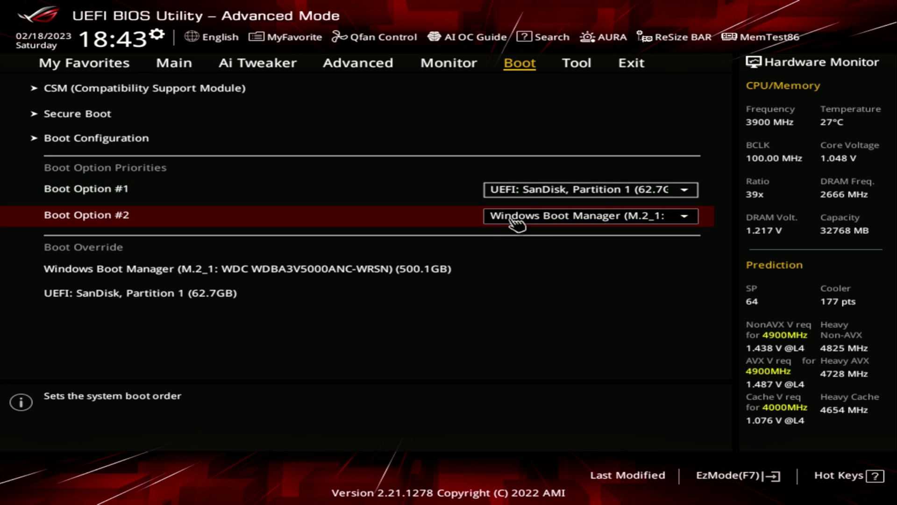
{"action": "left_click", "coordinate": [601, 189]}
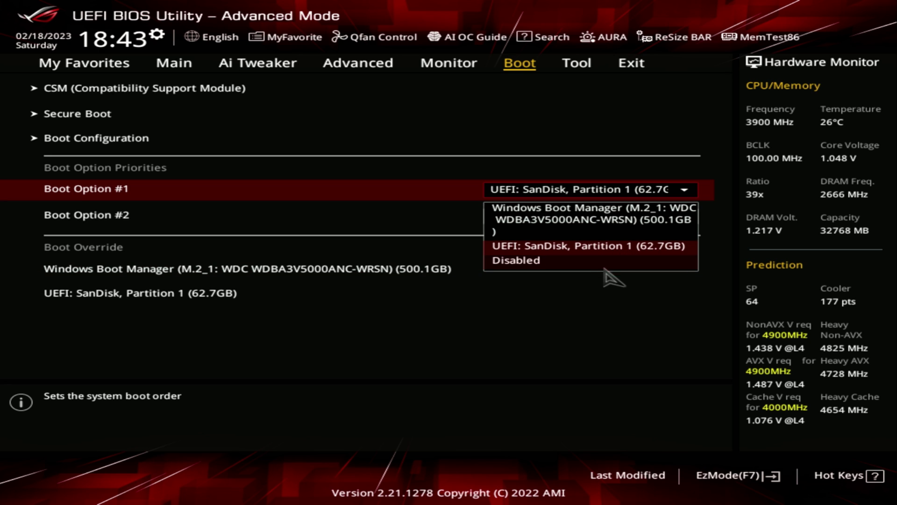
{"action": "left_click", "coordinate": [545, 344]}
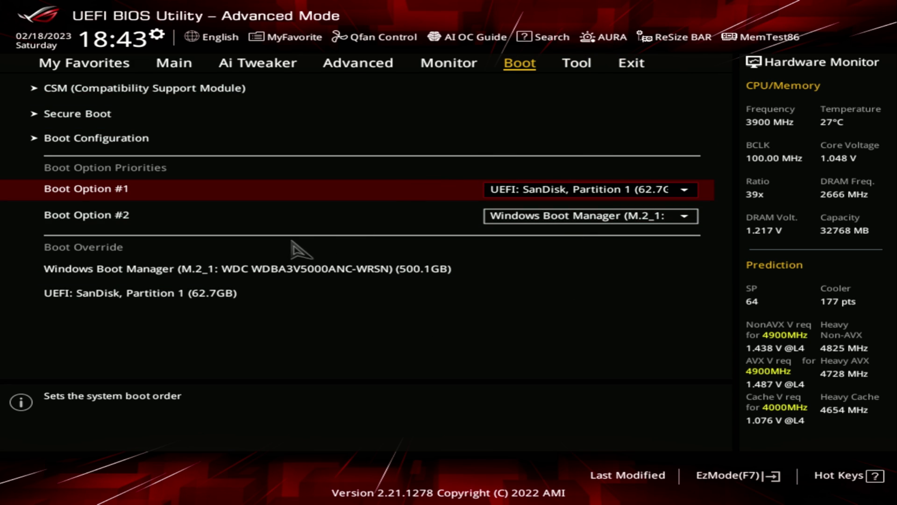
{"action": "left_click", "coordinate": [635, 68]}
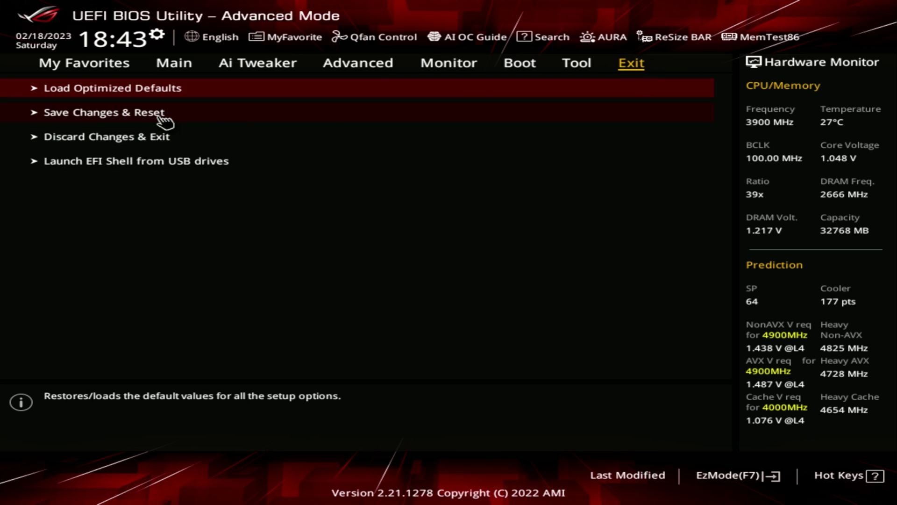
{"action": "left_click", "coordinate": [132, 119]}
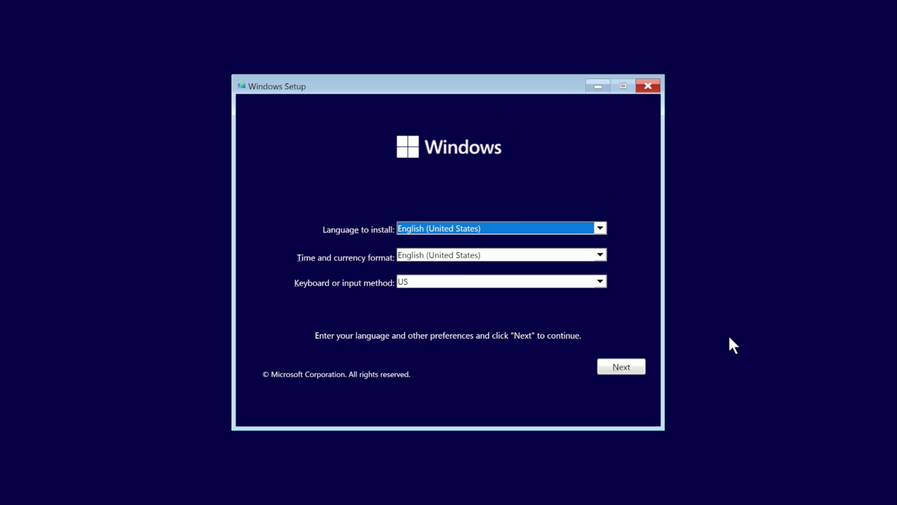
- Keep the English (United States) defaults, start Install now, and skip the product key
{"action": "left_click", "coordinate": [621, 369]}
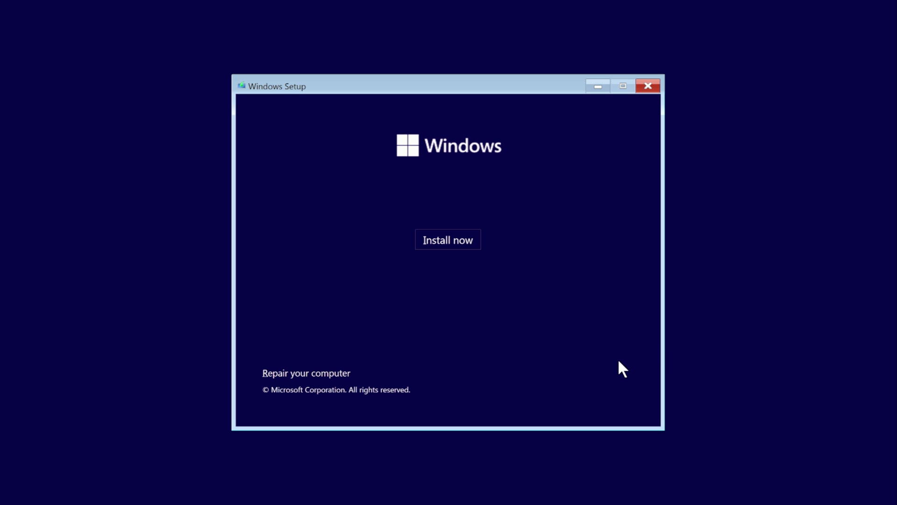
{"action": "left_click", "coordinate": [447, 238]}
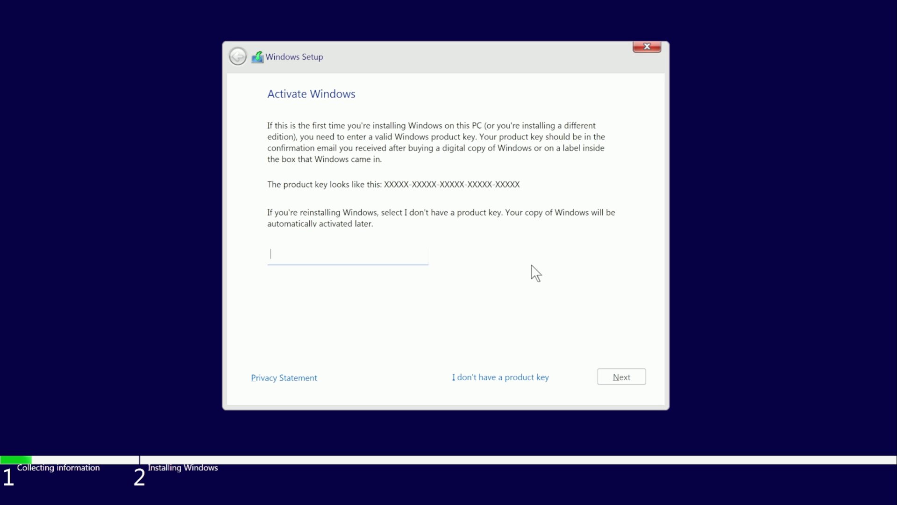
{"action": "left_click", "coordinate": [518, 376]}
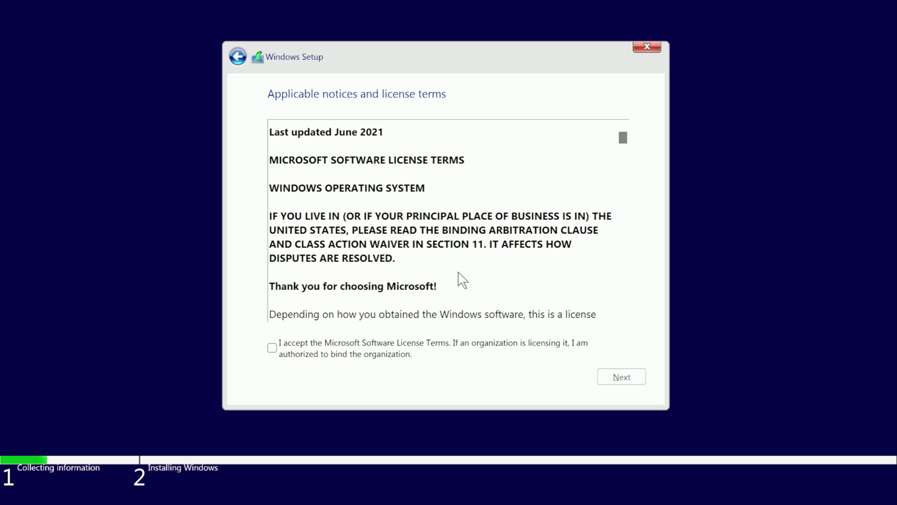
- Accept the license terms and choose Custom: Install Windows only (advanced)
{"action": "left_click", "coordinate": [279, 350]}
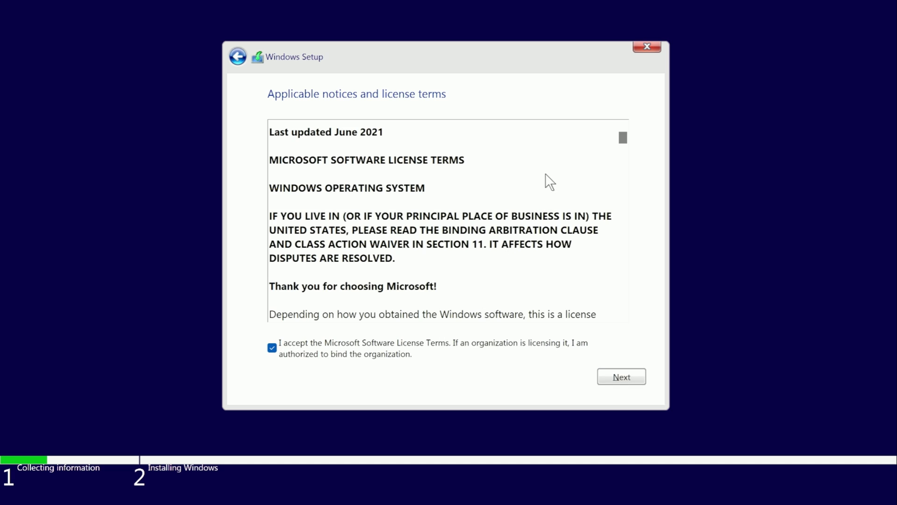
{"action": "left_click_drag", "start_coordinate": [623, 139], "coordinate": [617, 326]}
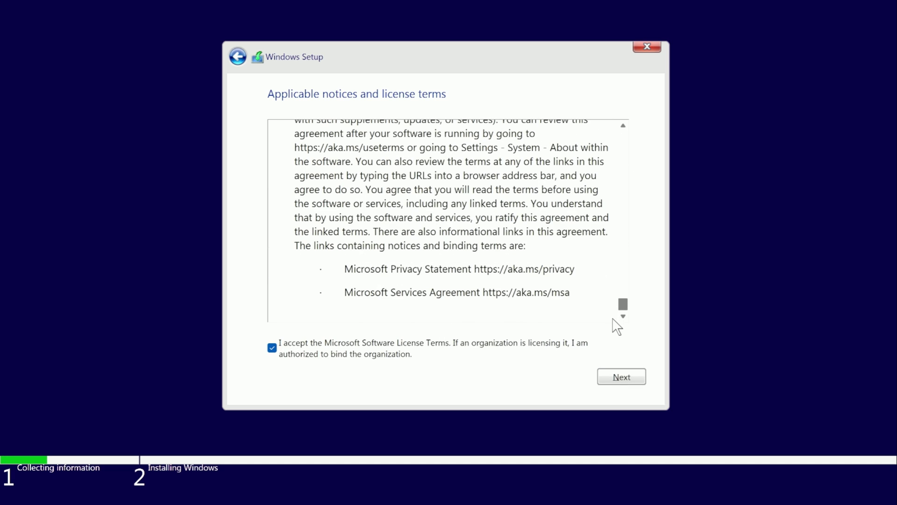
{"action": "left_click", "coordinate": [622, 377]}
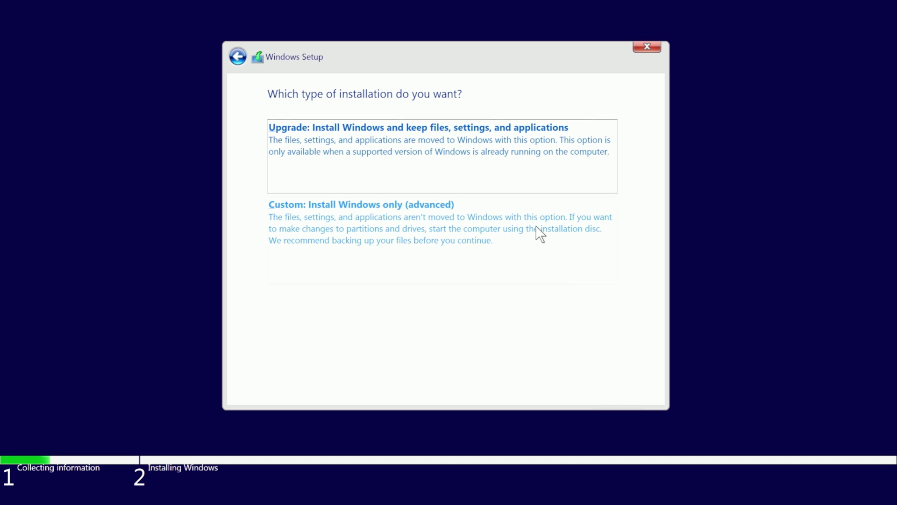
{"action": "left_click", "coordinate": [369, 230]}
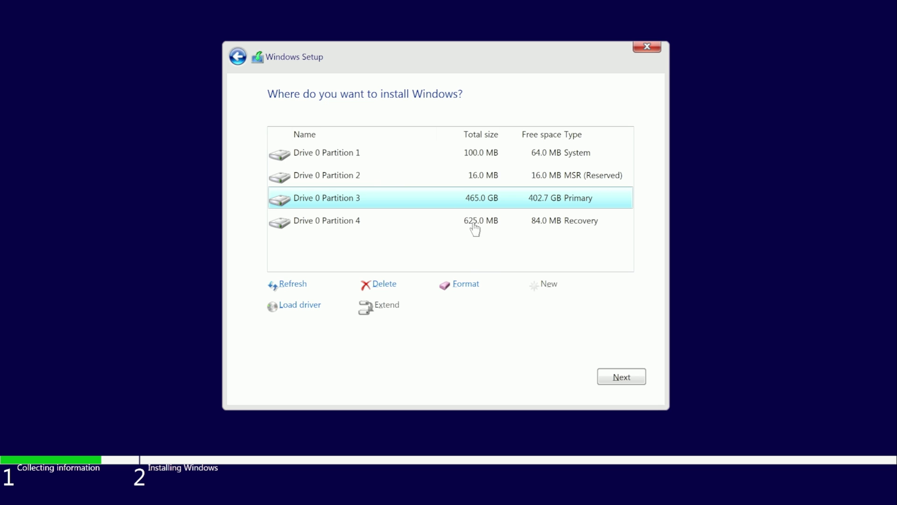
- Delete the 100 MB System and 16 MB MSR partitions on Drive 0
{"action": "left_click", "coordinate": [488, 153]}
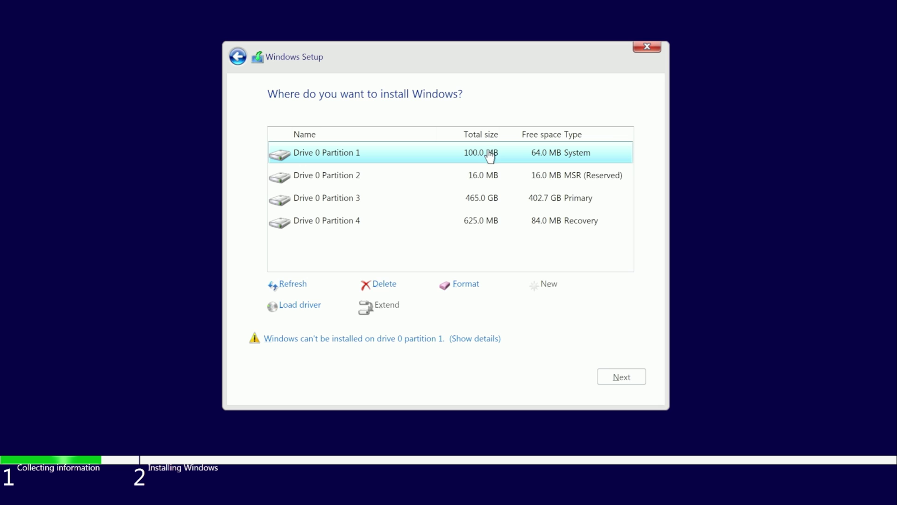
{"action": "left_click", "coordinate": [384, 284]}
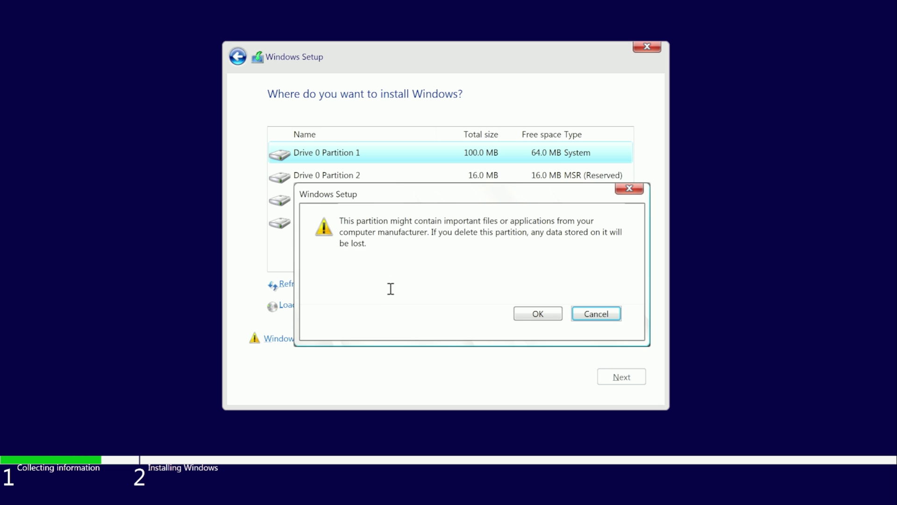
{"action": "left_click", "coordinate": [534, 313]}
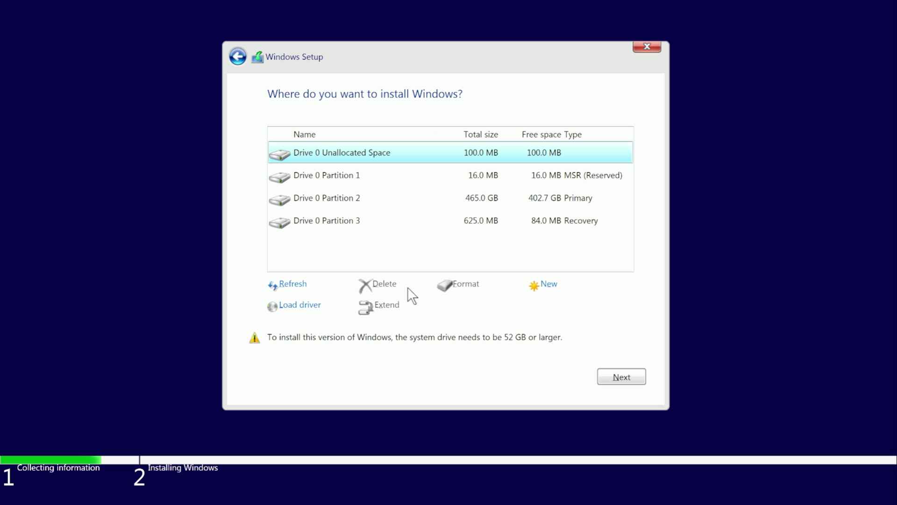
{"action": "left_click", "coordinate": [400, 182]}
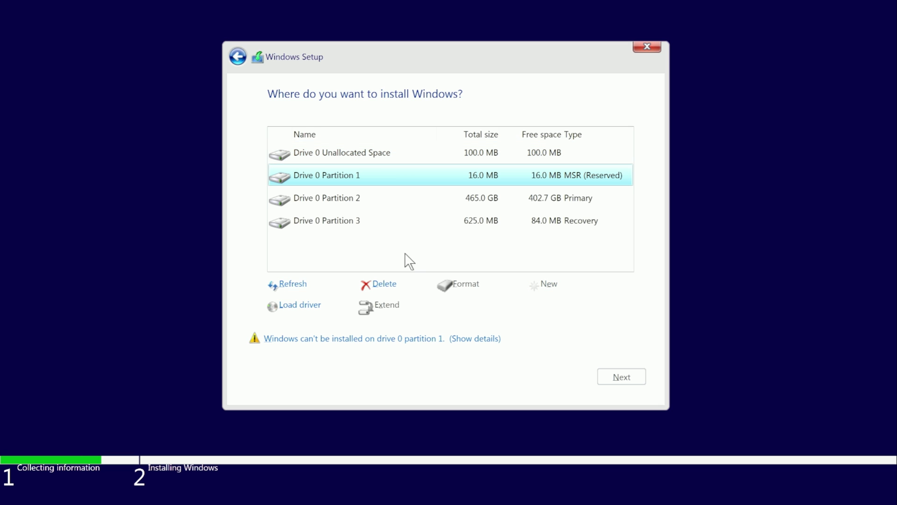
{"action": "left_click", "coordinate": [379, 284]}
{"action": "left_click", "coordinate": [533, 313]}
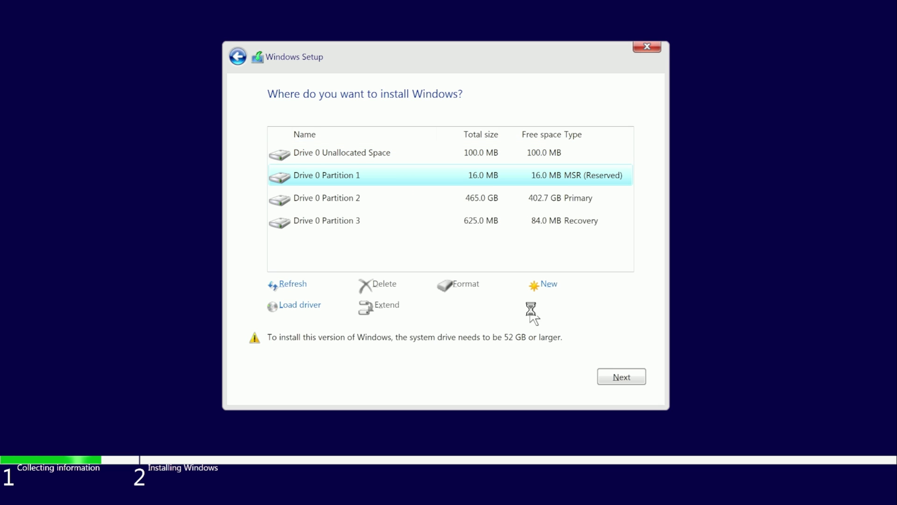
- Delete the 465 GB primary and recovery partitions, then install on the unallocated space
{"action": "left_click", "coordinate": [384, 185]}
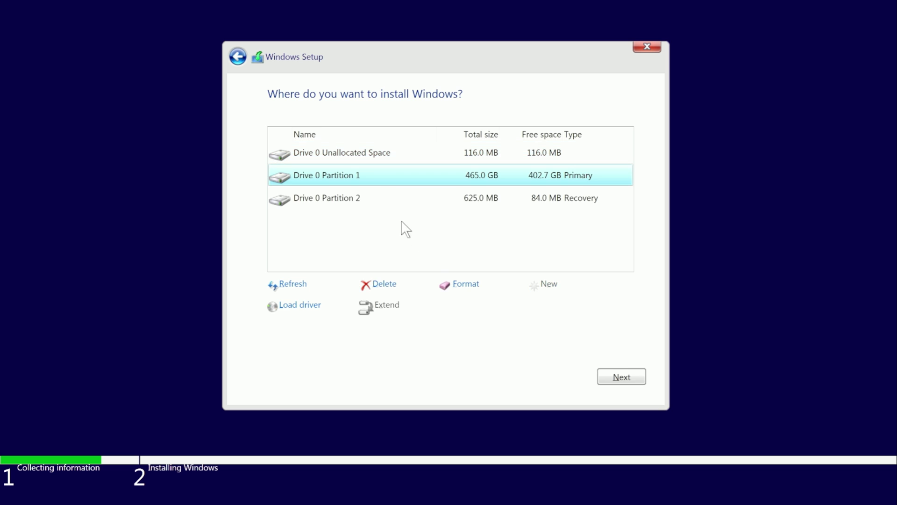
{"action": "left_click", "coordinate": [381, 286]}
{"action": "left_click", "coordinate": [537, 314]}
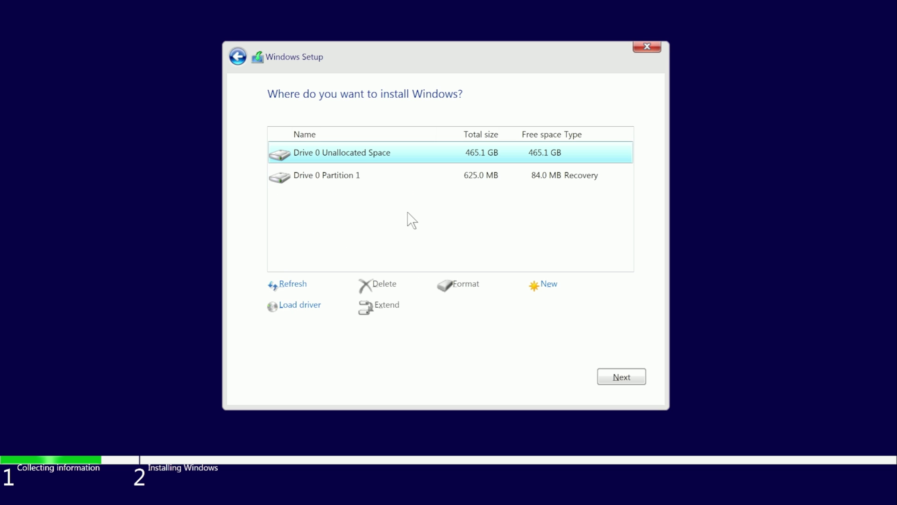
{"action": "left_click", "coordinate": [407, 180]}
{"action": "left_click", "coordinate": [390, 285]}
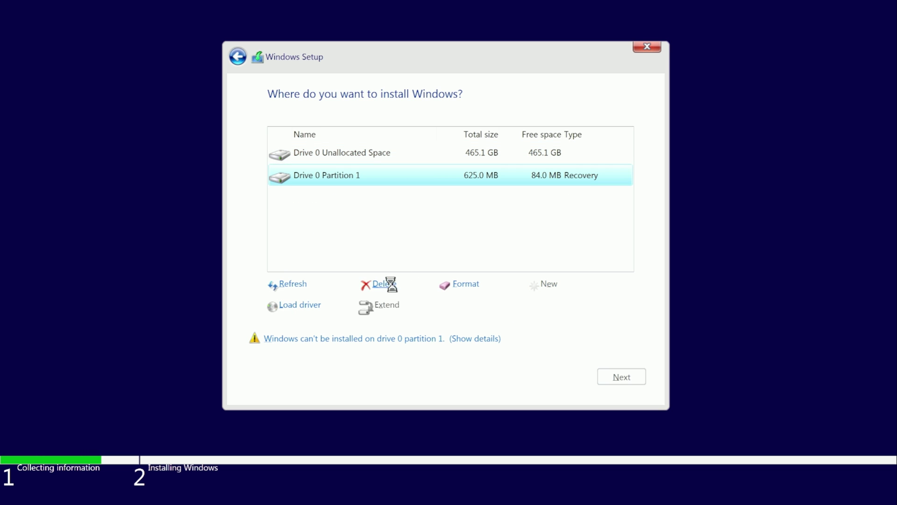
{"action": "left_click", "coordinate": [548, 314]}
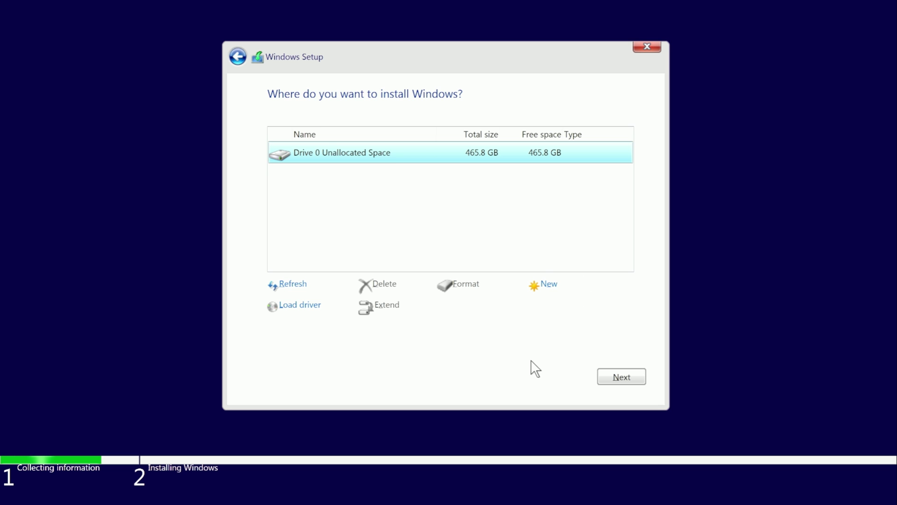
{"action": "left_click", "coordinate": [622, 374]}
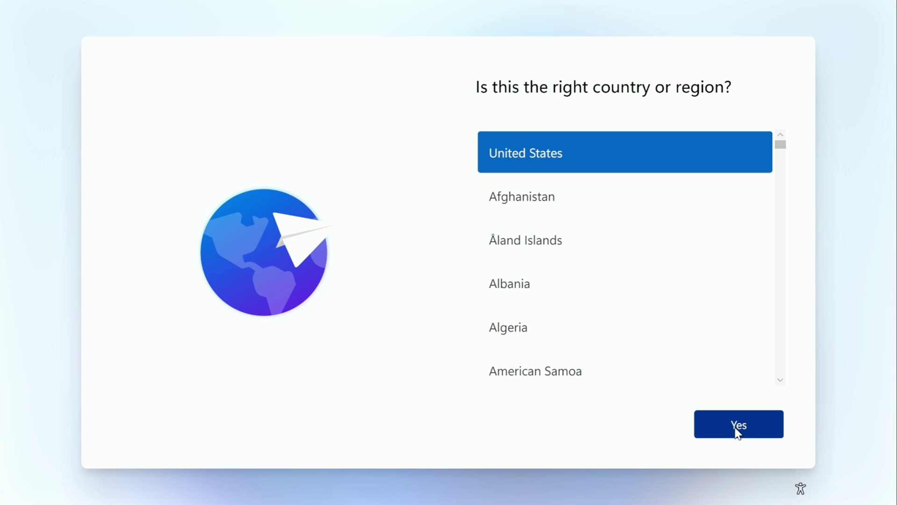
- Confirm United States and the US keyboard, then continue past the network page
{"action": "left_click", "coordinate": [736, 429]}
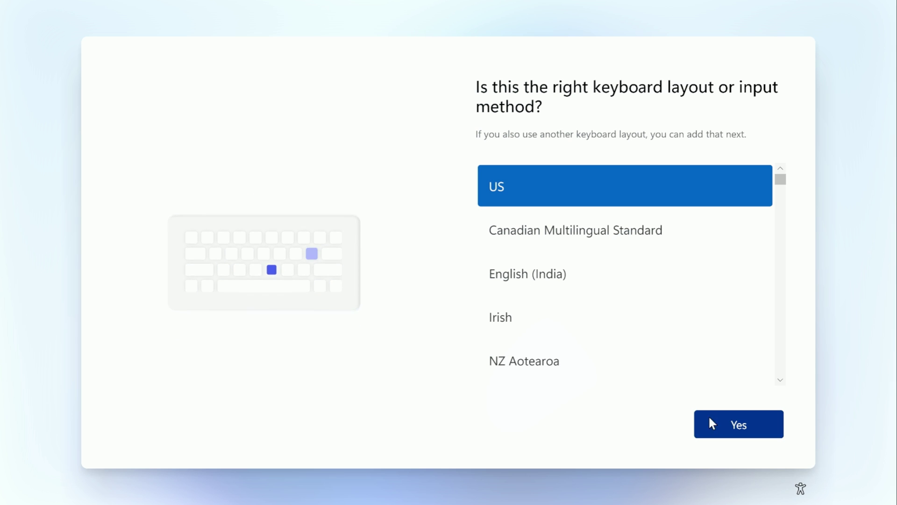
{"action": "left_click", "coordinate": [739, 425]}
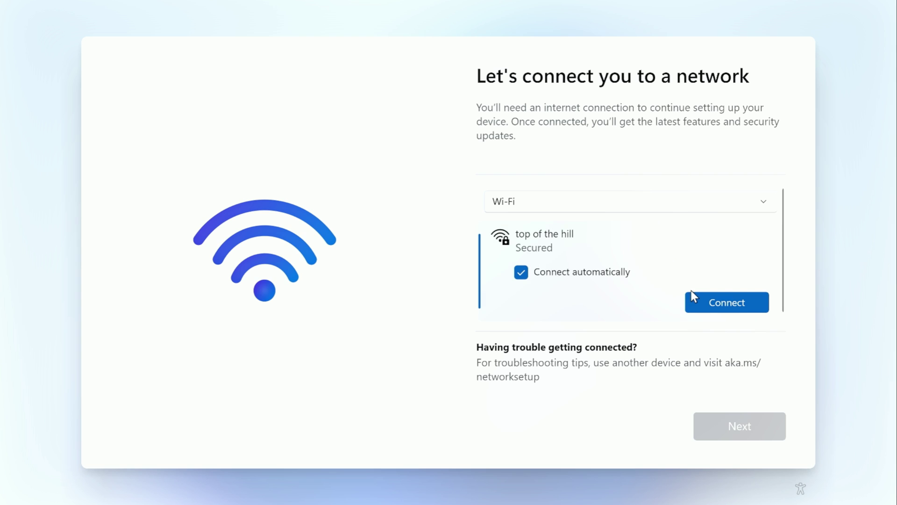
{"action": "left_click", "coordinate": [716, 299]}
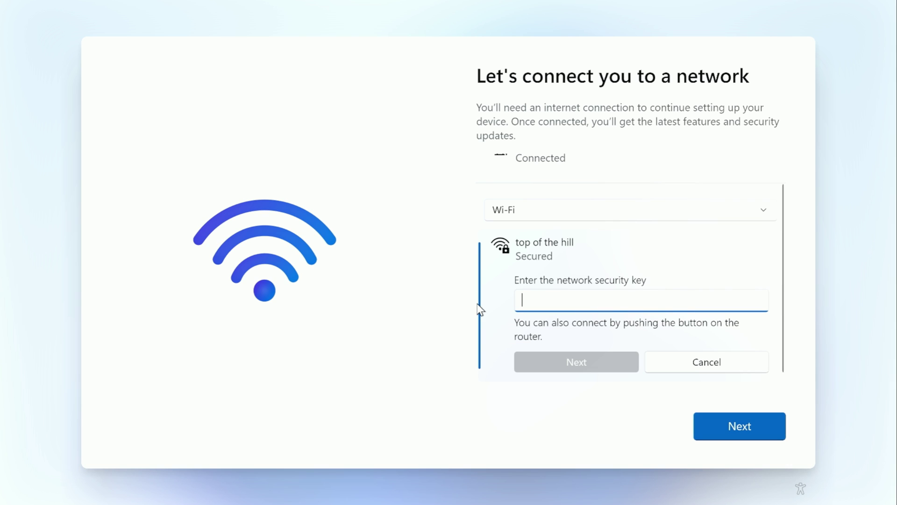
{"action": "scroll", "coordinate": [580, 226], "scroll_direction": "up", "scroll_amount": 1}
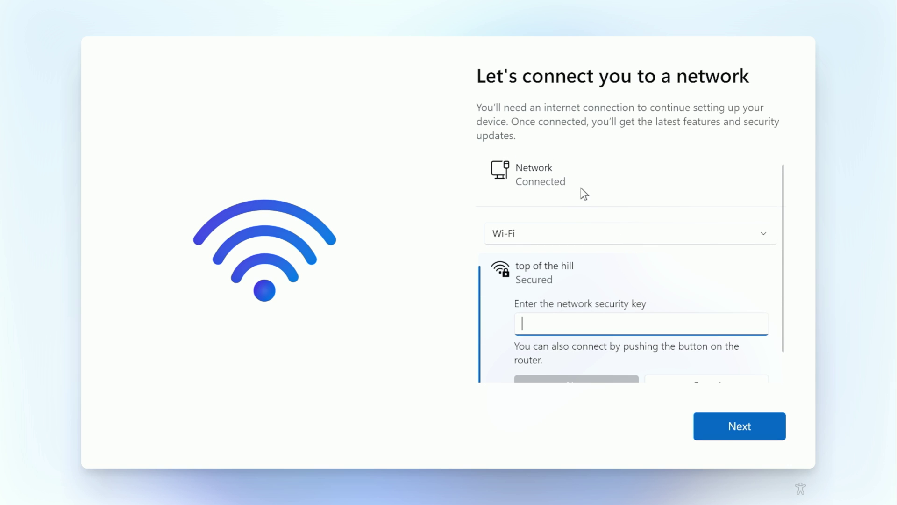
{"action": "left_click", "coordinate": [746, 425]}
- Type a new name for the device
{"action": "type", "text": "Kleeb Tech"}
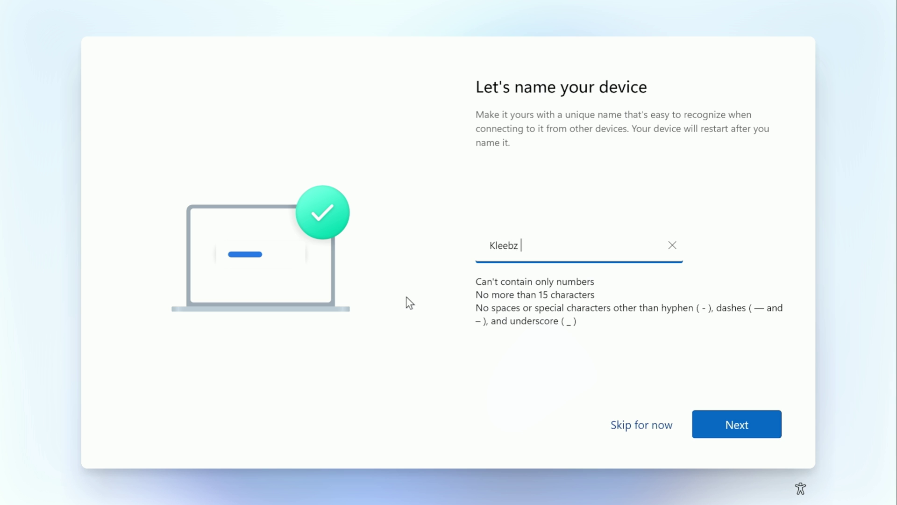
{"action": "key", "text": "BackSpace"}
{"action": "key", "text": "BackSpace"}
{"action": "key", "text": "BackSpace"}
{"action": "key", "text": "BackSpace"}
{"action": "key", "text": "BackSpace"}
{"action": "type", "text": "zTechTwo"}
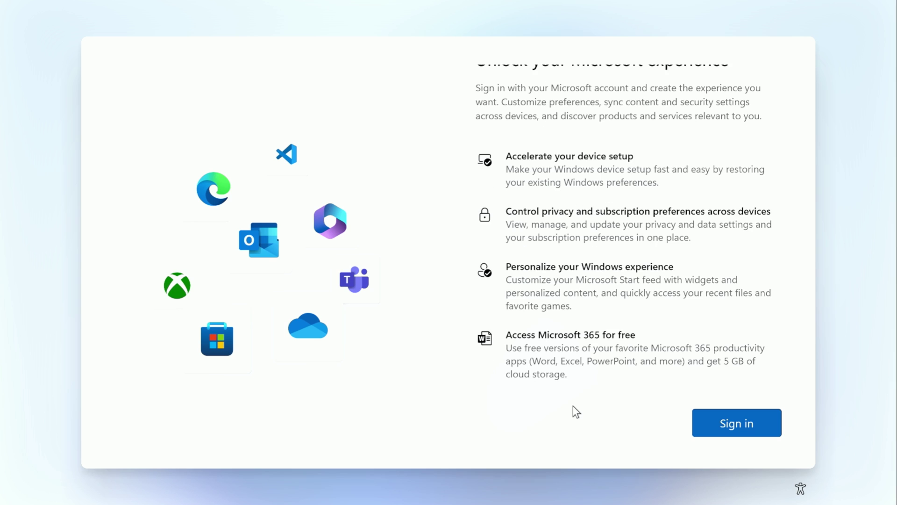
- Sign in with the Microsoft account's e-mail address and password
{"action": "left_click", "coordinate": [729, 426]}
{"action": "type", "text": "ro "}
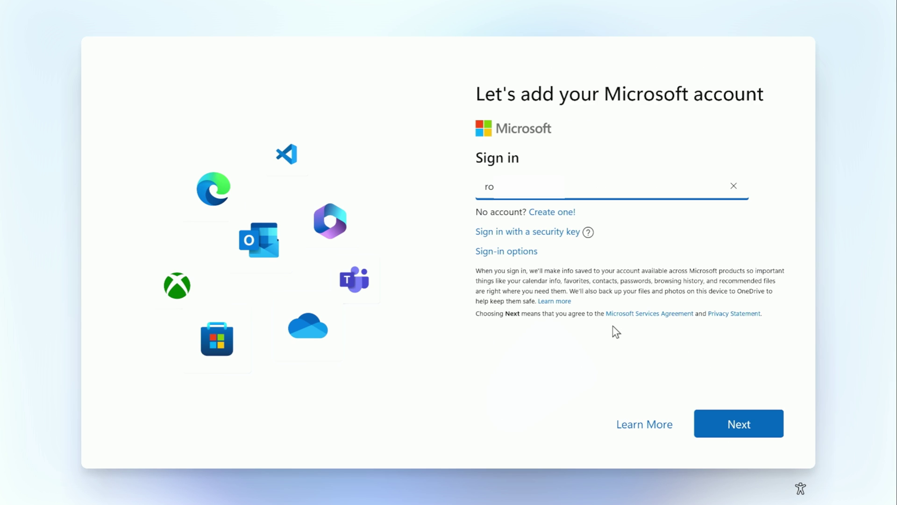
{"action": "type", "text": "m"}
{"action": "key", "text": "Return"}
{"action": "type", "text": "•••"}
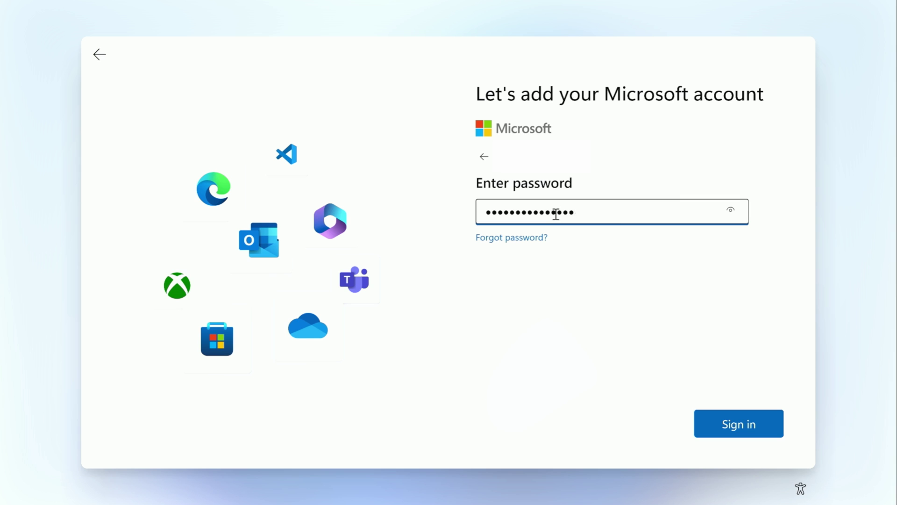
{"action": "left_click", "coordinate": [699, 420]}
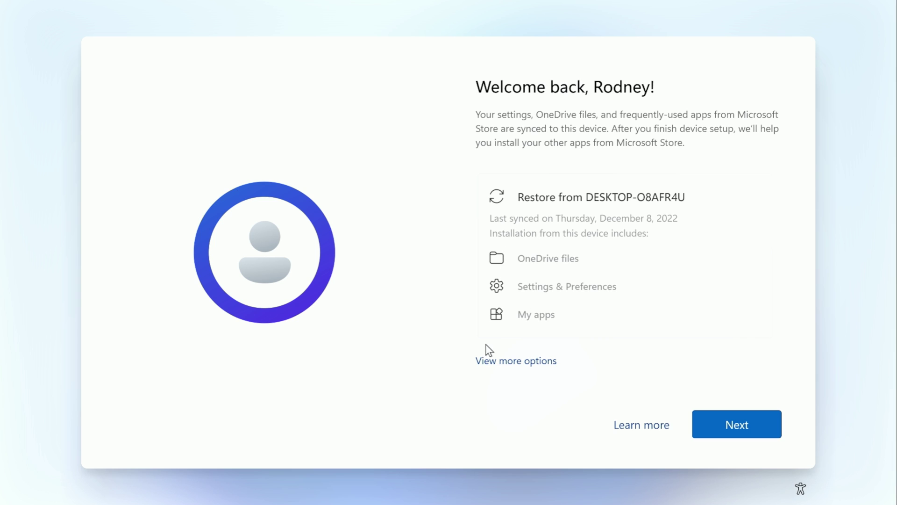
- Set the PC up as a new device instead of restoring the previous PC
{"action": "left_click", "coordinate": [515, 362]}
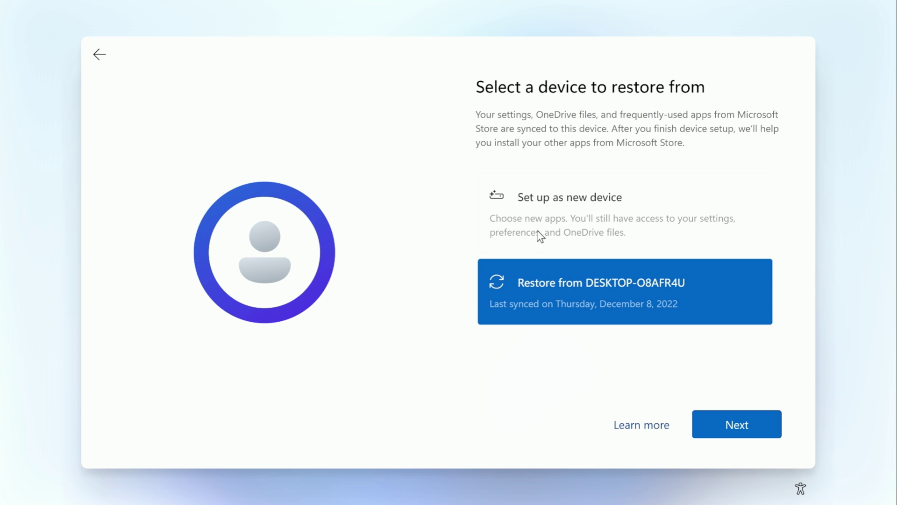
{"action": "left_click", "coordinate": [533, 219]}
{"action": "left_click", "coordinate": [737, 424]}
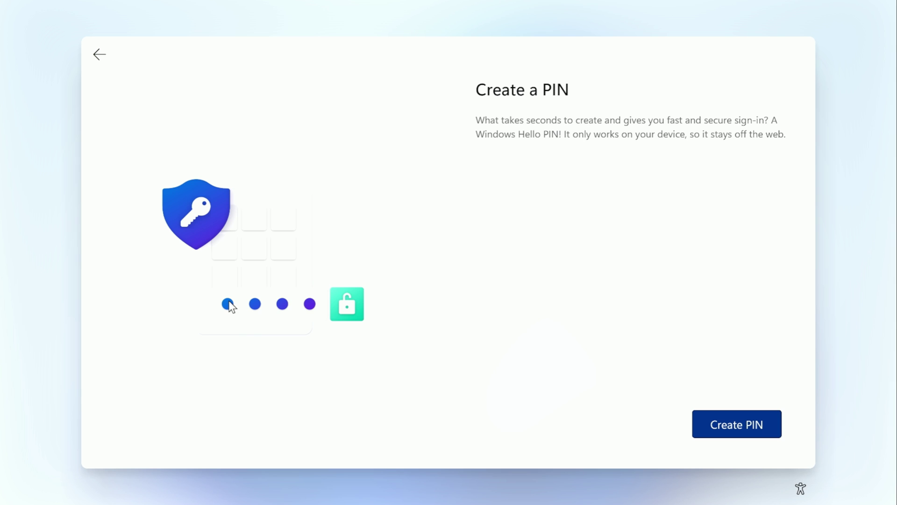
- Create a sign-in PIN and confirm it
{"action": "left_click", "coordinate": [738, 427]}
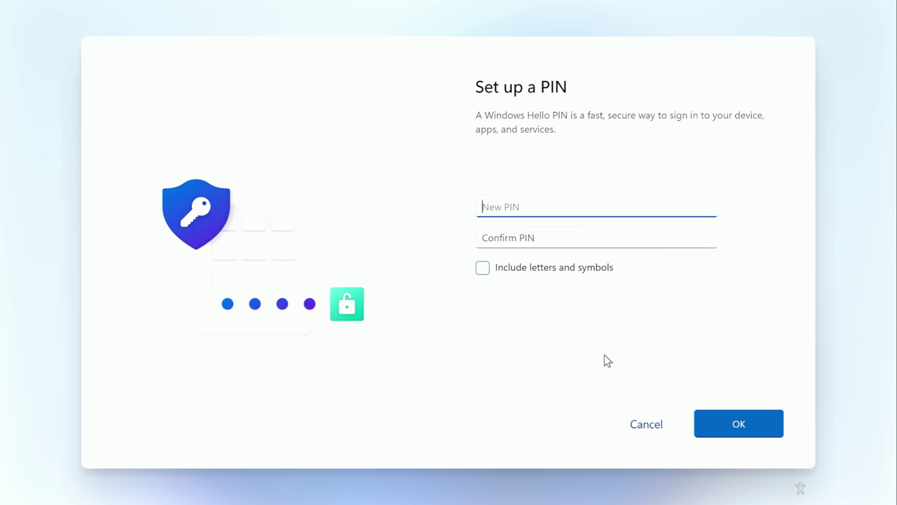
{"action": "type", "text": "1234"}
{"action": "key", "text": "Tab"}
{"action": "type", "text": "1234"}
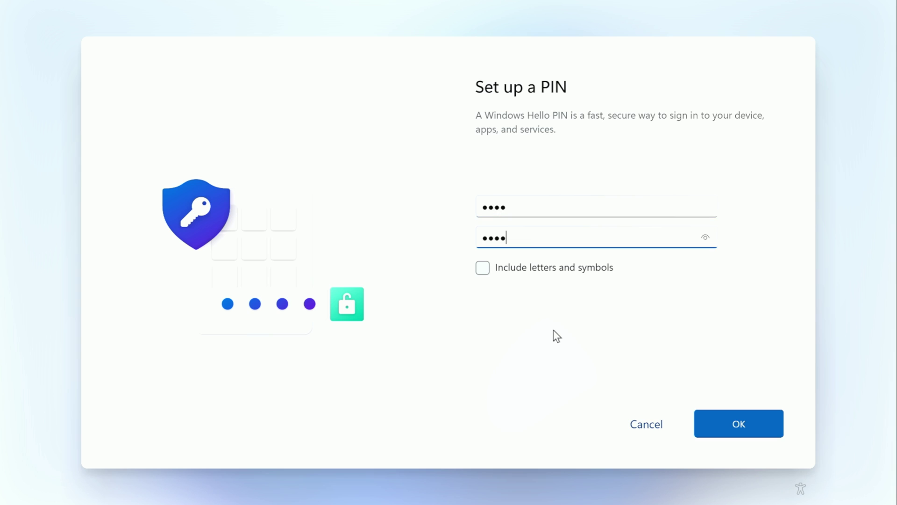
{"action": "left_click", "coordinate": [745, 431]}
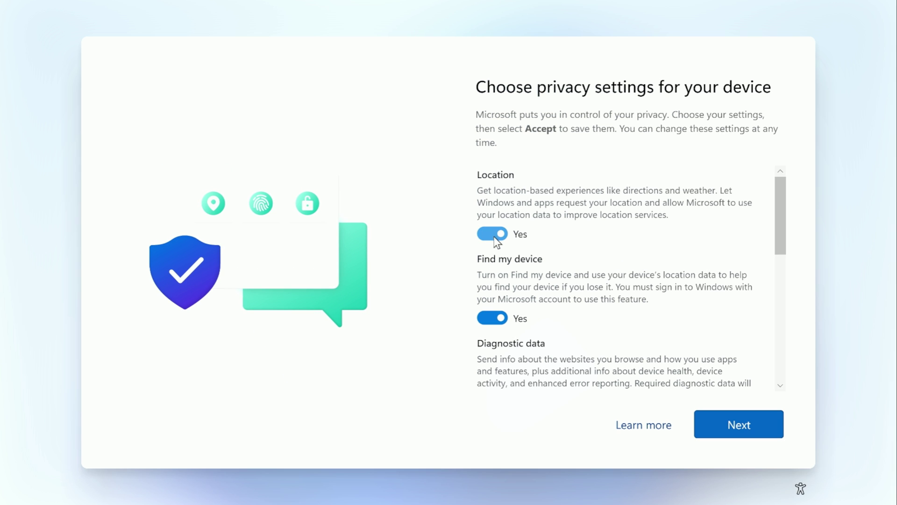
- Turn off location, Find my device, inking and typing, tailored experiences and advertising ID; send only required diagnostics
{"action": "left_click", "coordinate": [493, 233]}
{"action": "left_click", "coordinate": [492, 318]}
{"action": "scroll", "coordinate": [494, 299], "scroll_direction": "down", "scroll_amount": 3}
{"action": "left_click", "coordinate": [491, 279]}
{"action": "scroll", "coordinate": [491, 282], "scroll_direction": "down", "scroll_amount": 2}
{"action": "left_click", "coordinate": [491, 282]}
{"action": "scroll", "coordinate": [491, 271], "scroll_direction": "down", "scroll_amount": 2}
{"action": "left_click", "coordinate": [490, 258]}
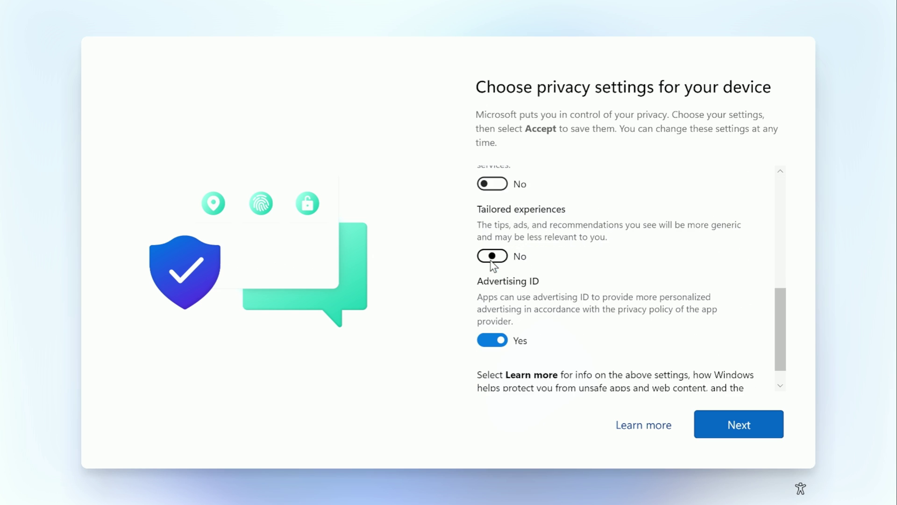
{"action": "scroll", "coordinate": [493, 299], "scroll_direction": "down", "scroll_amount": 1}
{"action": "left_click", "coordinate": [495, 315]}
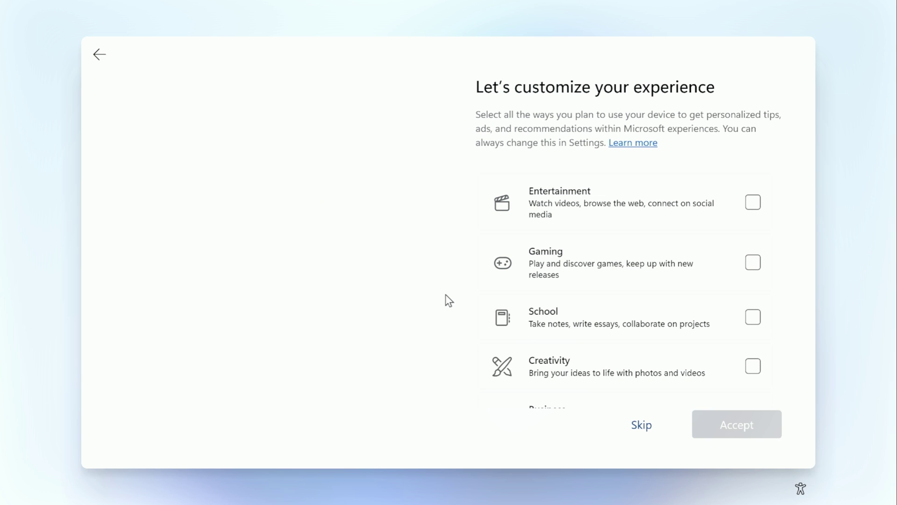
- Skip the device-usage interests page and the Android phone linking page
{"action": "scroll", "coordinate": [570, 344], "scroll_direction": "down", "scroll_amount": 3}
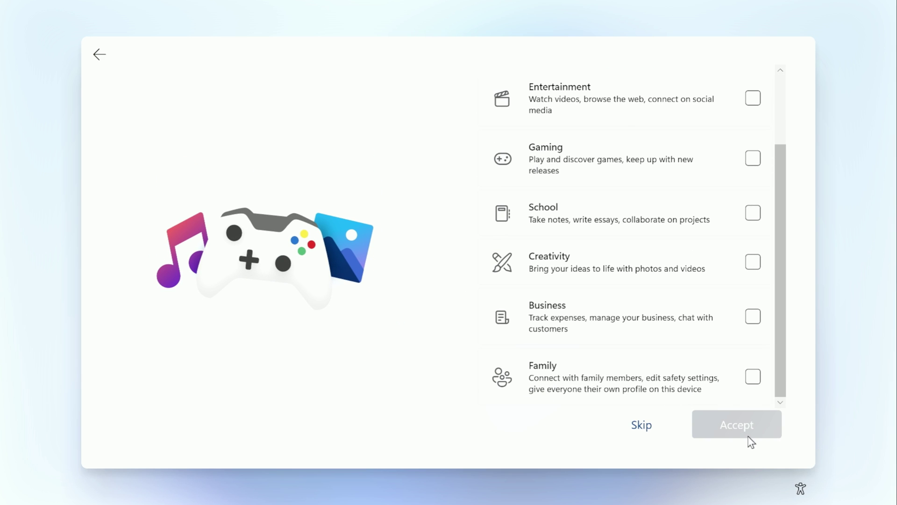
{"action": "left_click", "coordinate": [641, 424]}
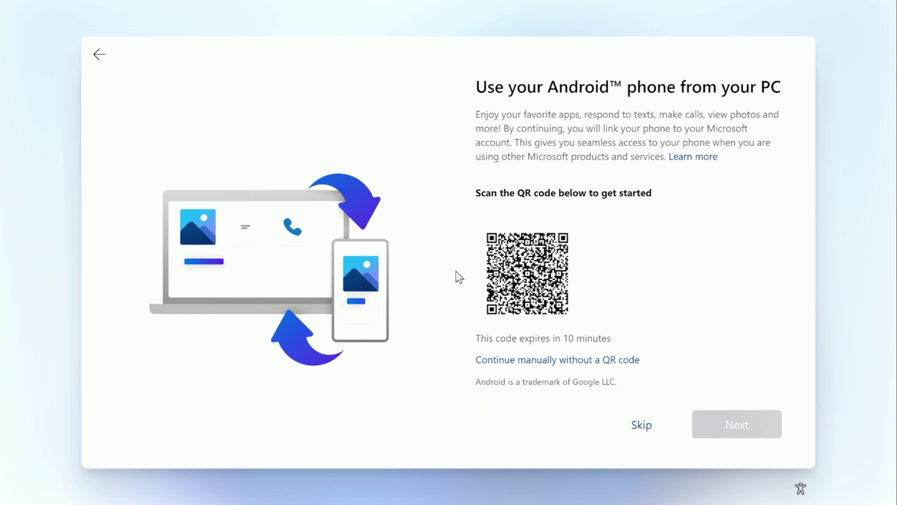
{"action": "left_click", "coordinate": [641, 426]}
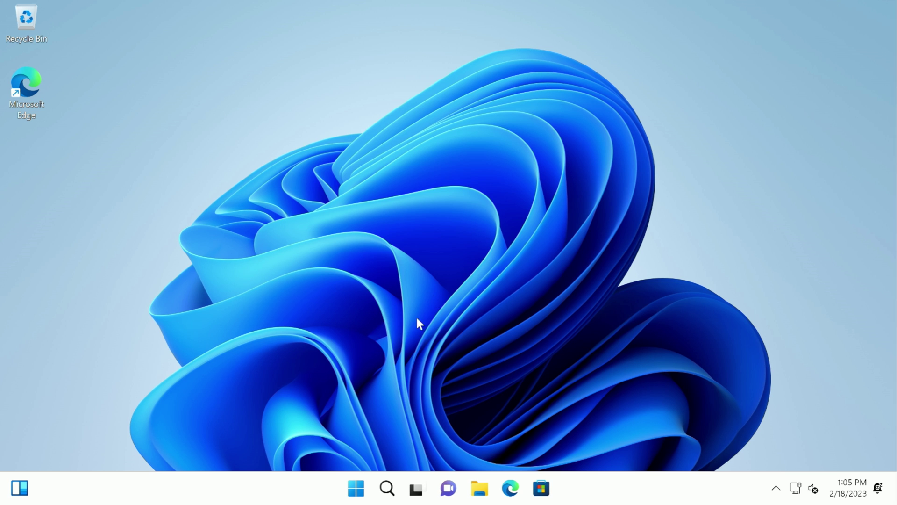
- Launch File Explorer from the taskbar icon
{"action": "left_click", "coordinate": [478, 491]}
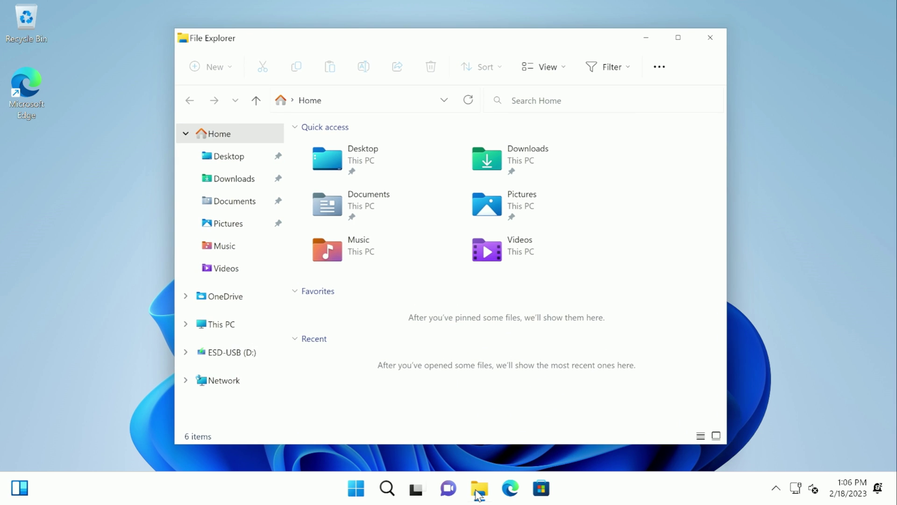